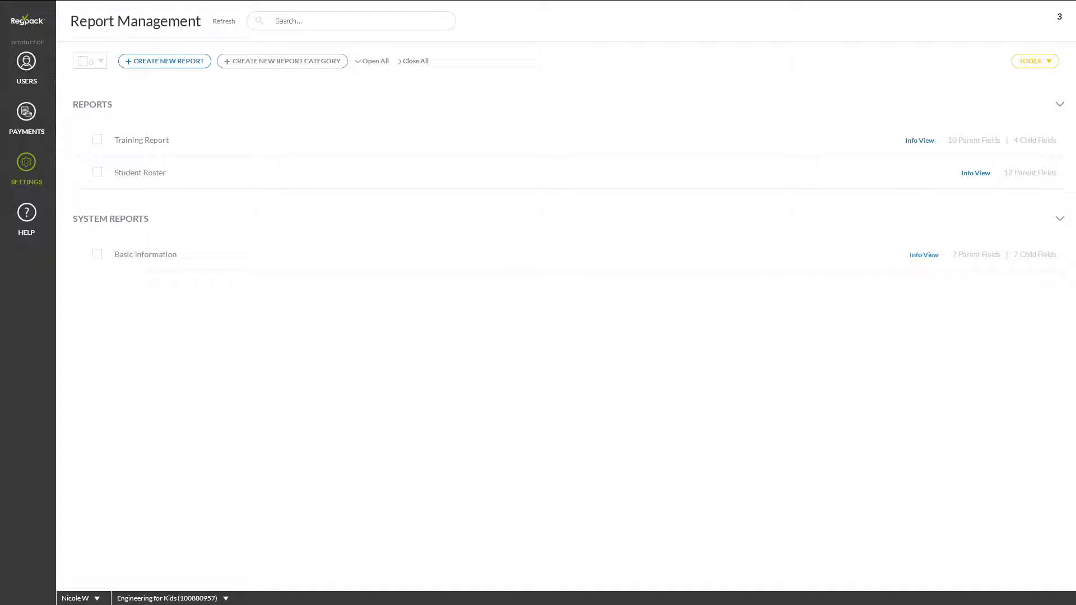
# - Open the settings modules list from the left sidebar
pyautogui.click(29, 142)
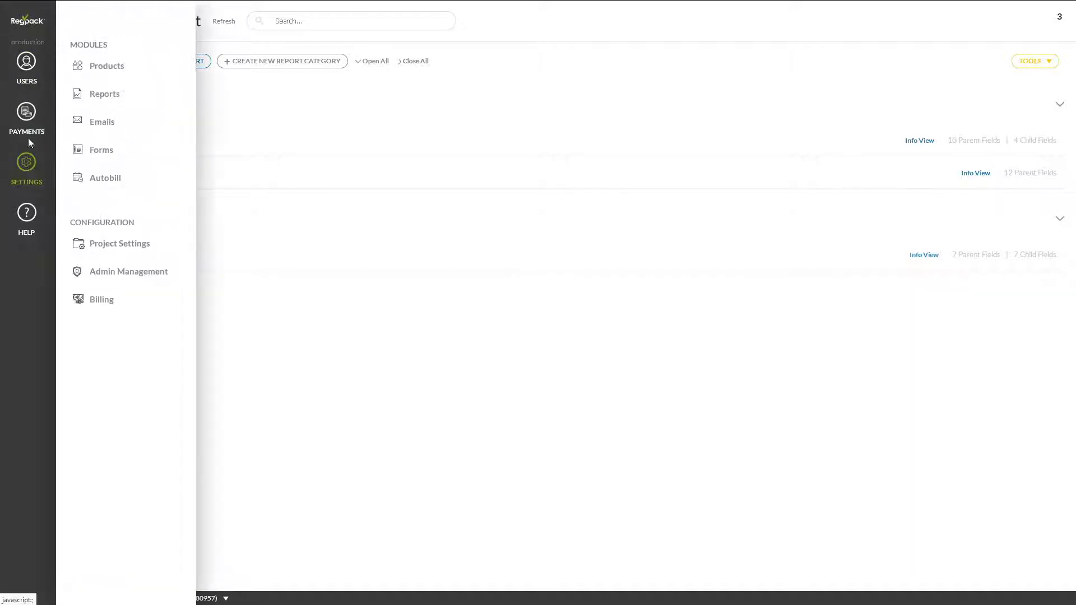
# - Select all families in User Management and run the Basic Information report on them
pyautogui.click(26, 67)
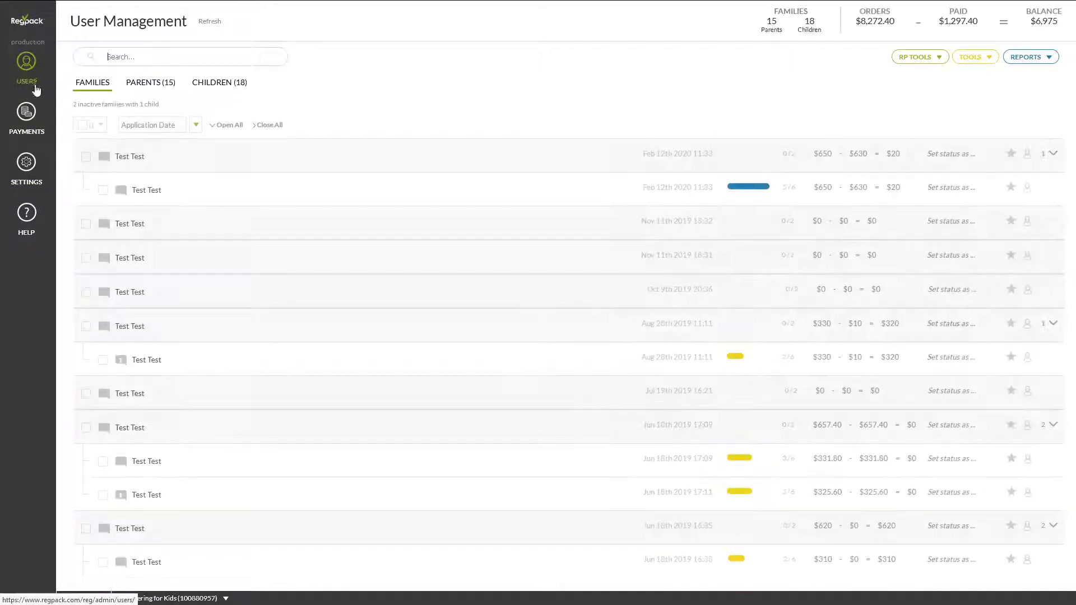
pyautogui.click(82, 125)
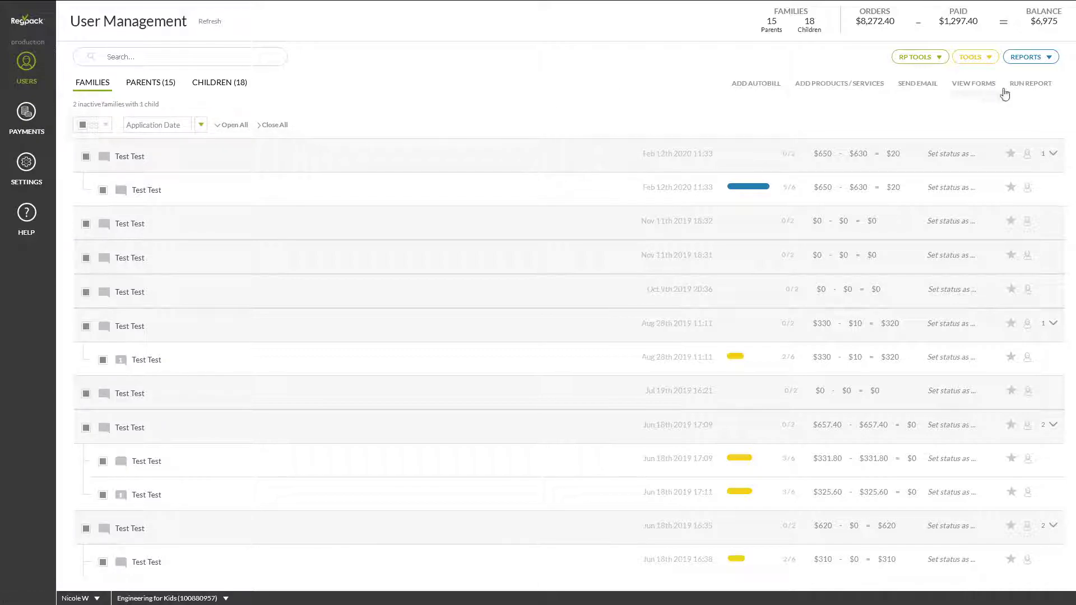
pyautogui.click(1043, 89)
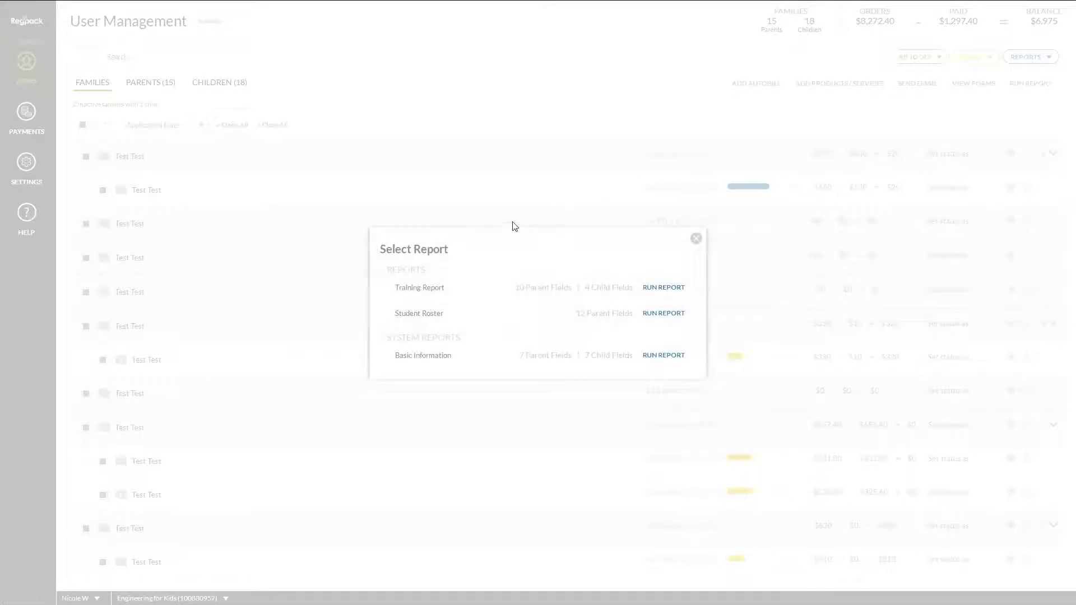
pyautogui.click(455, 369)
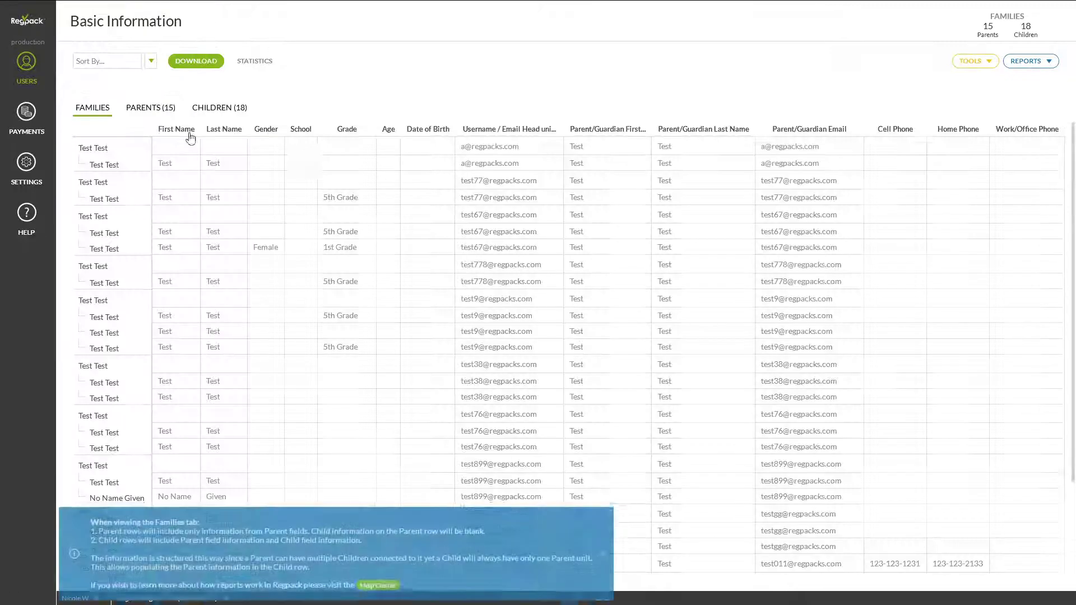
# - Open the Product Sales Report options from Product Management and view the Merge with User Report choices
pyautogui.click(23, 160)
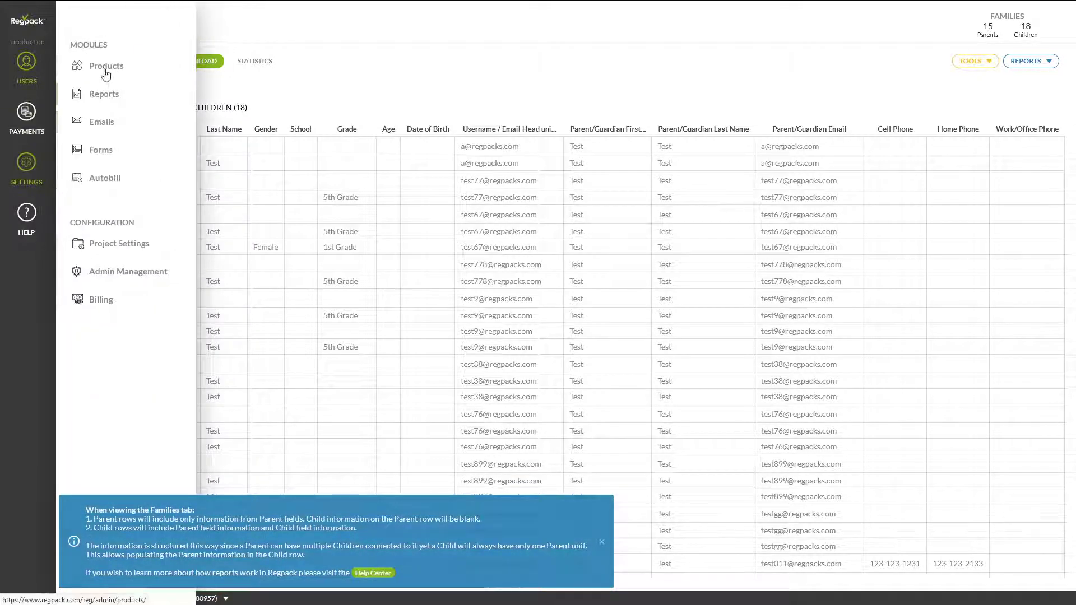
pyautogui.click(106, 68)
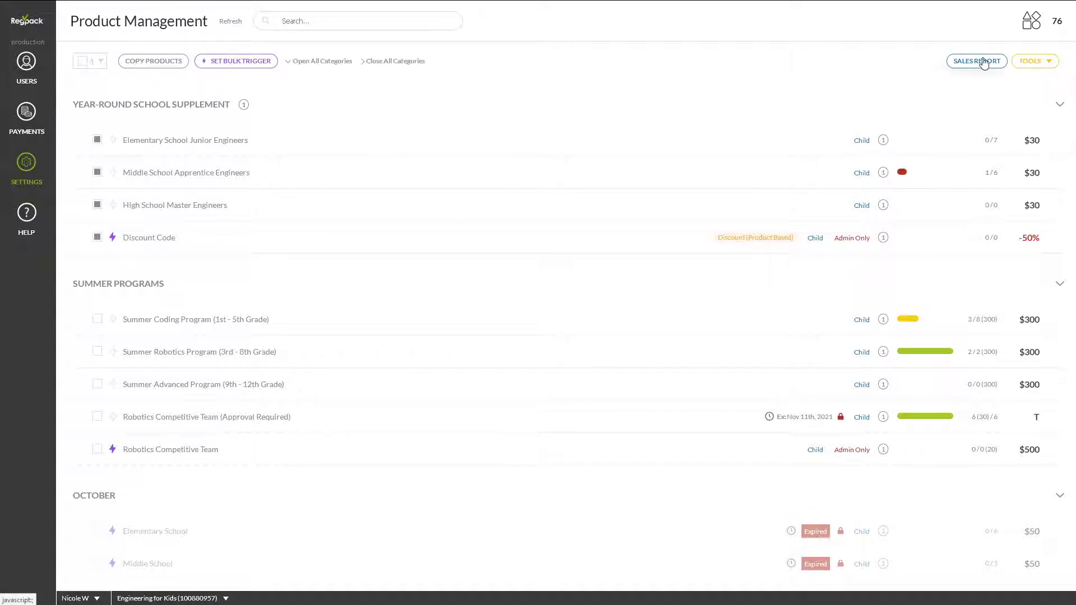
pyautogui.click(977, 62)
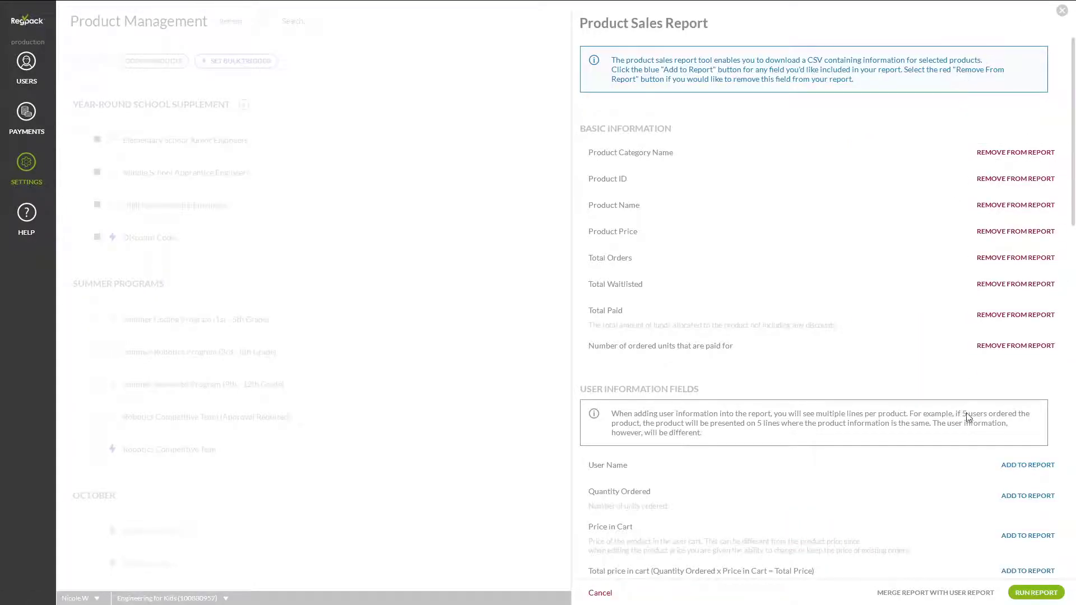
pyautogui.click(959, 594)
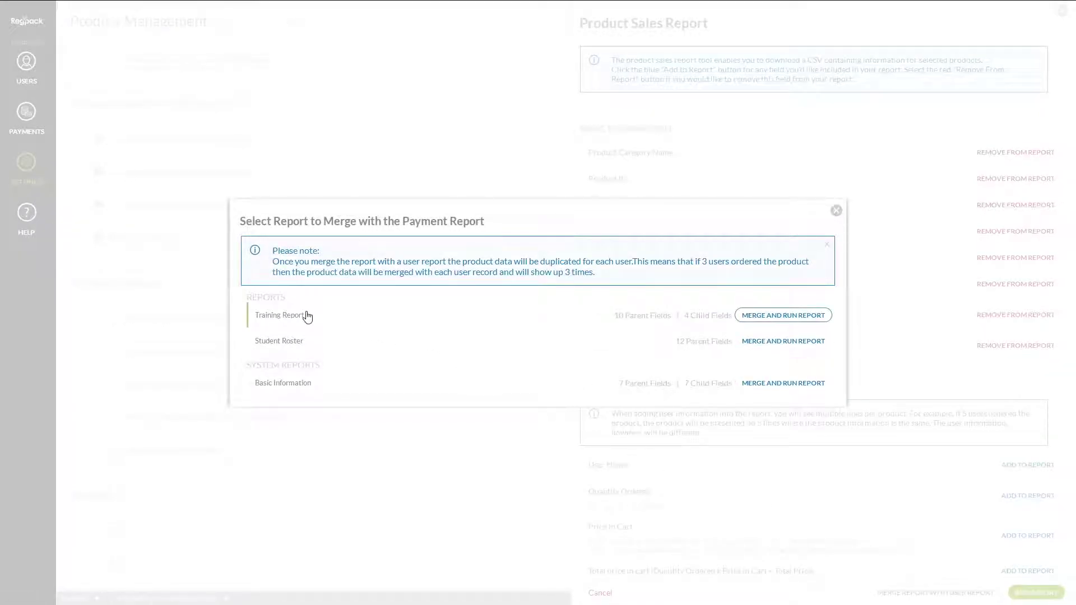
# - Close the merge and sales report options and return to the families list
pyautogui.click(836, 211)
pyautogui.click(501, 182)
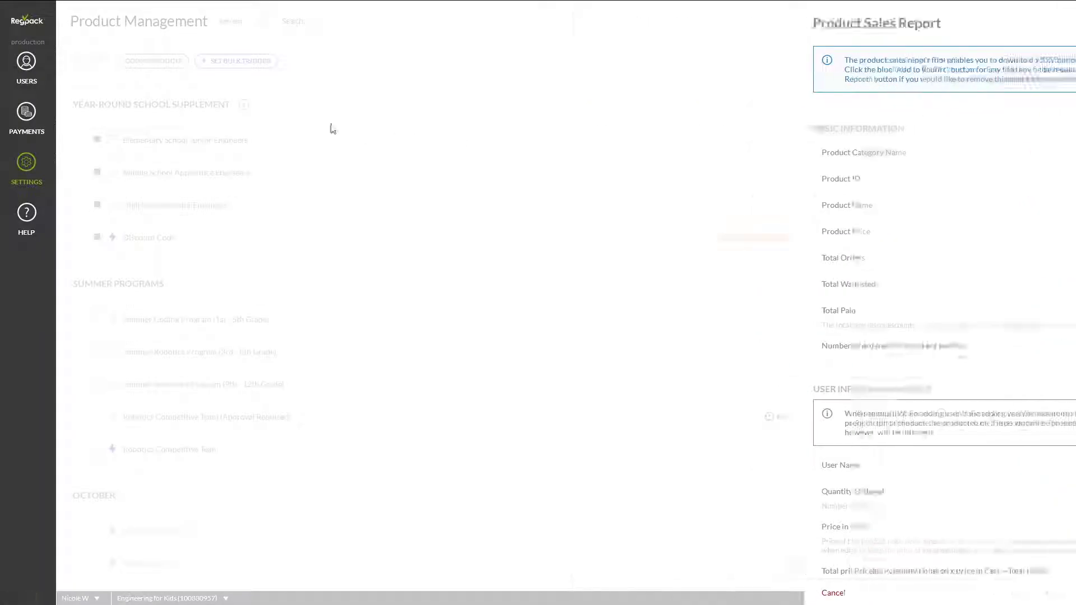
pyautogui.click(26, 71)
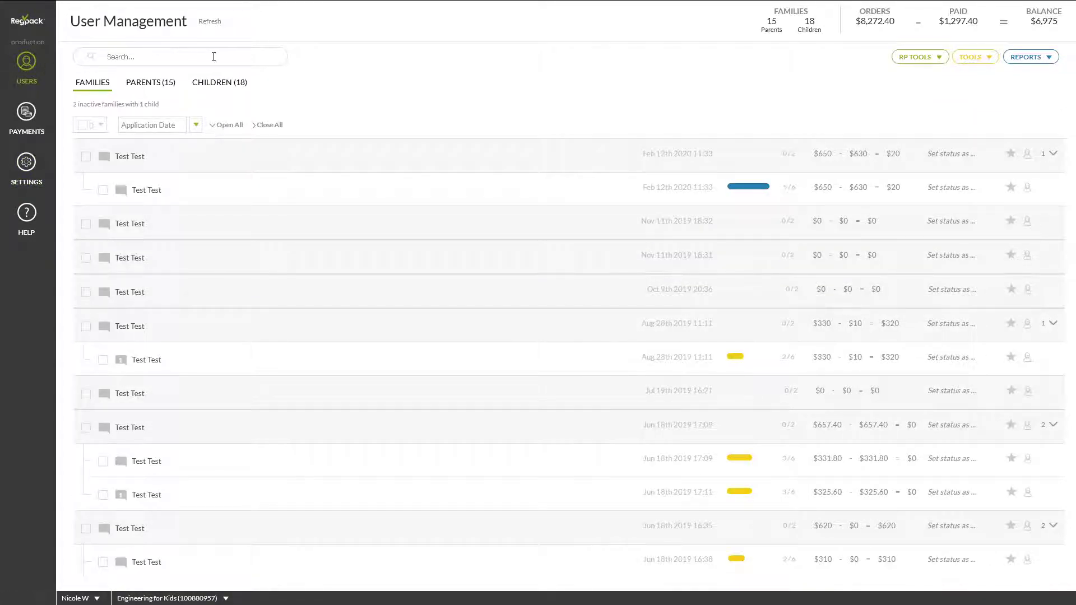
pyautogui.click(273, 55)
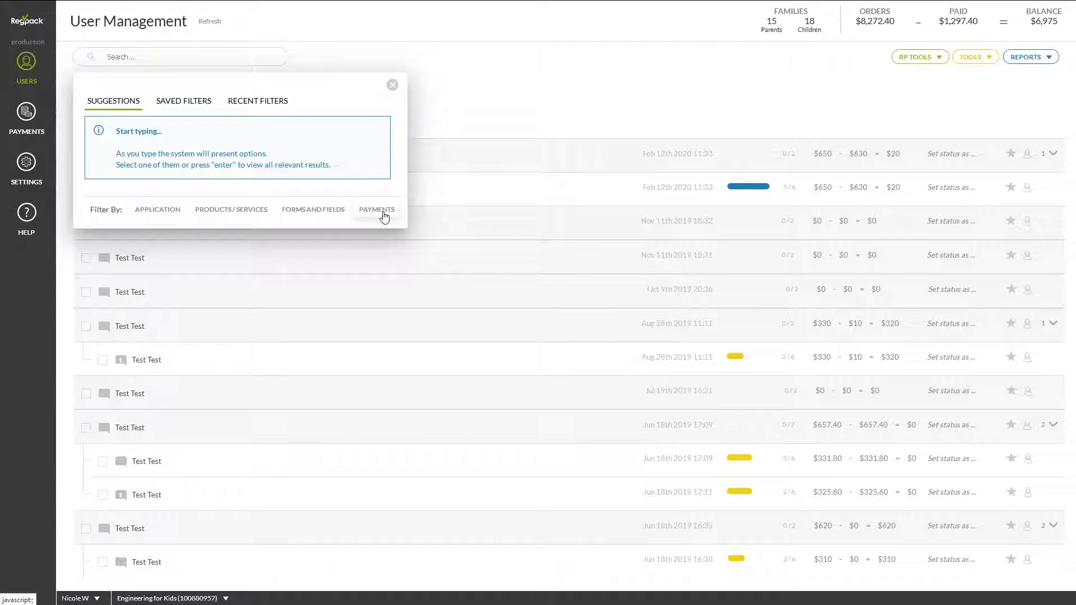
pyautogui.click(320, 216)
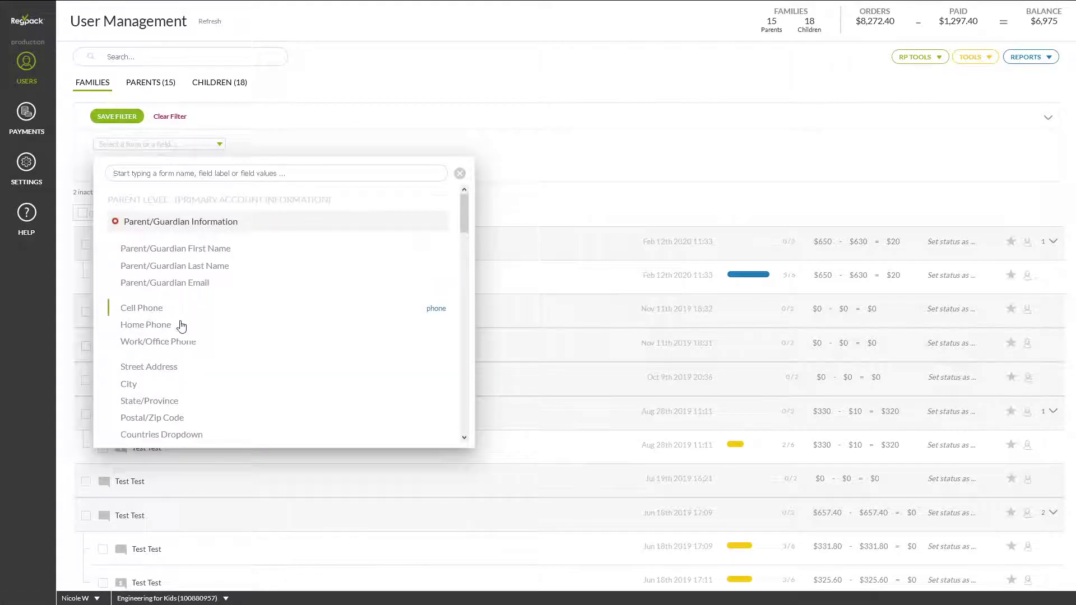
pyautogui.click(156, 402)
pyautogui.click(289, 286)
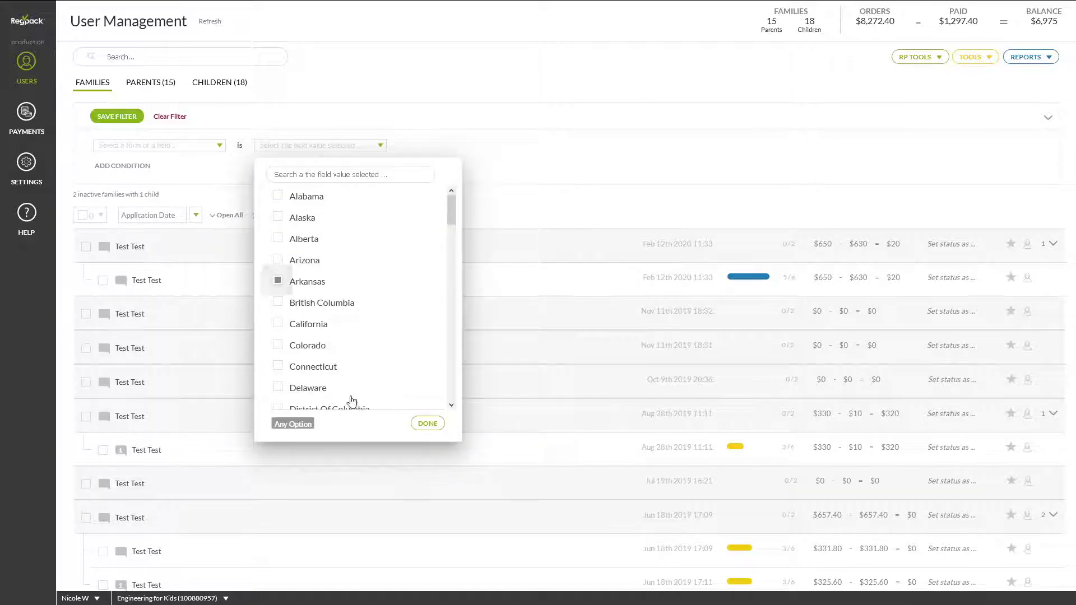
pyautogui.click(427, 426)
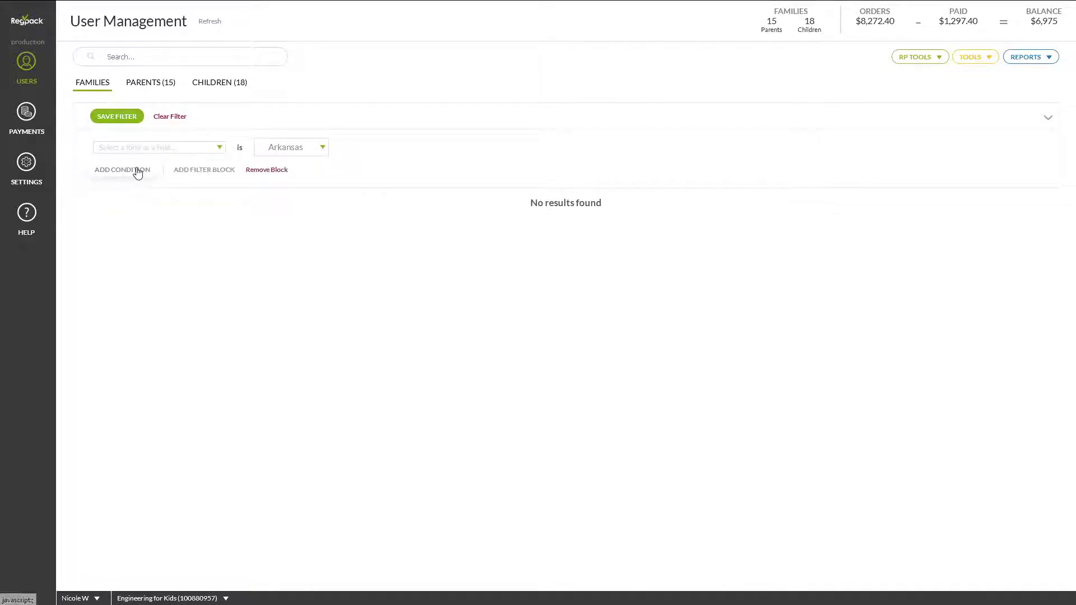
pyautogui.click(137, 170)
pyautogui.click(158, 212)
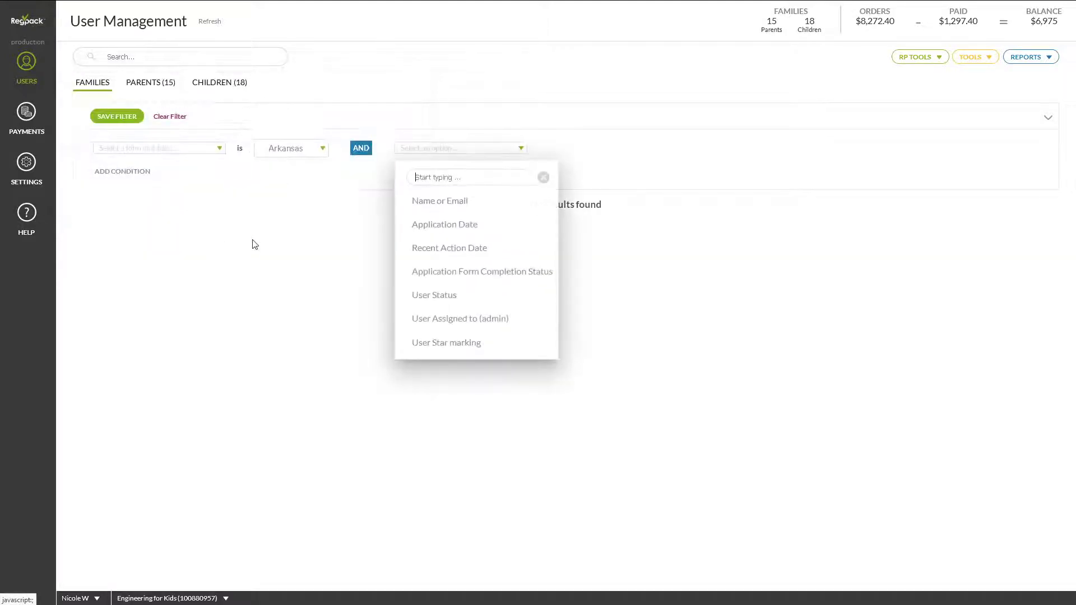
pyautogui.click(544, 178)
pyautogui.click(170, 116)
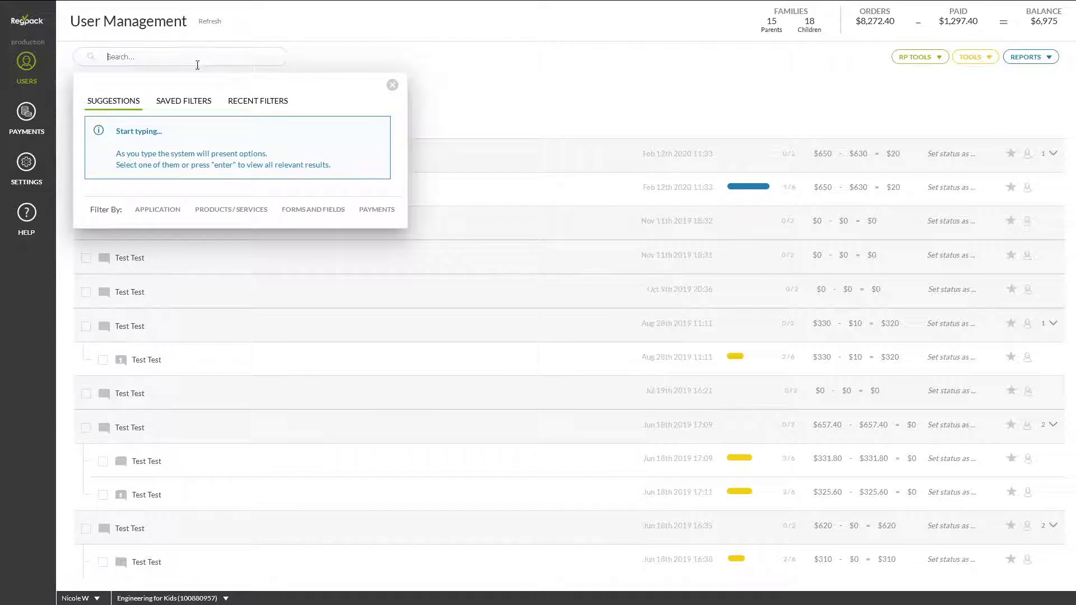
# - Filter users to those who ordered Elementary School Junior Engineers
pyautogui.click(237, 212)
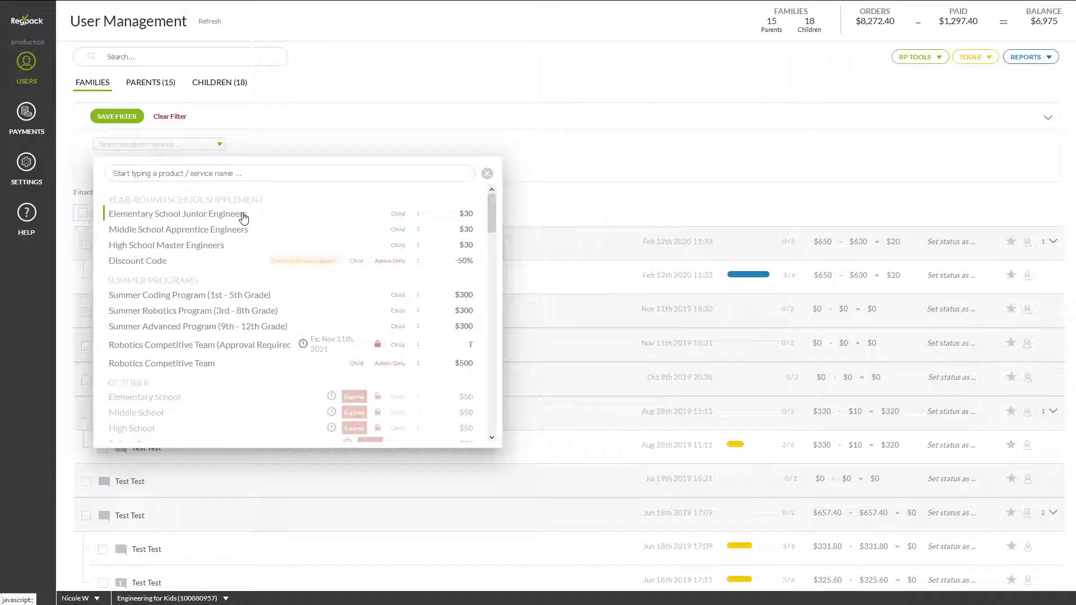
pyautogui.click(243, 213)
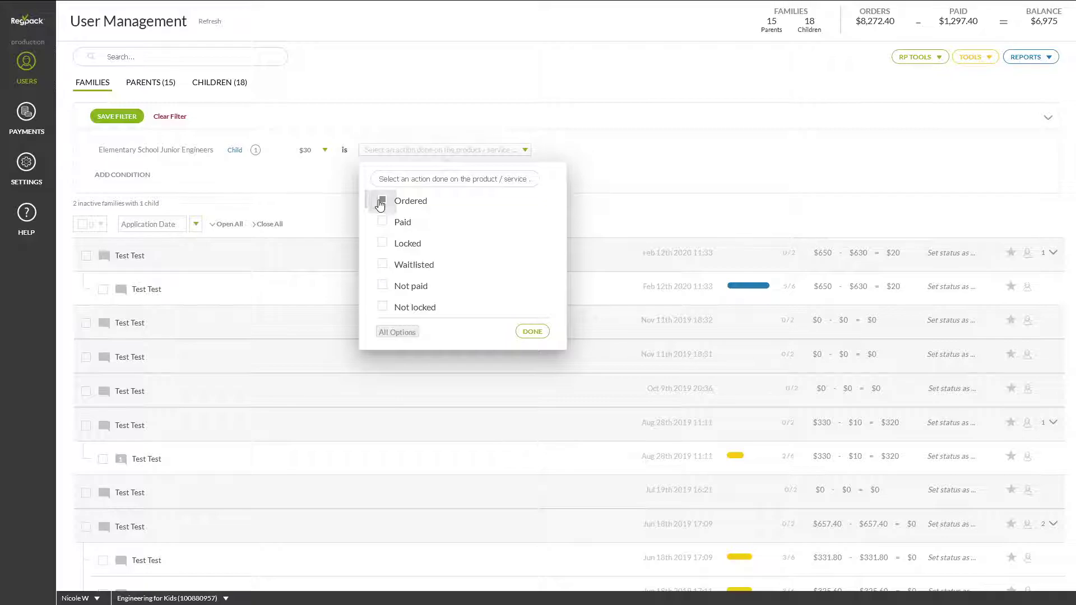
pyautogui.click(533, 333)
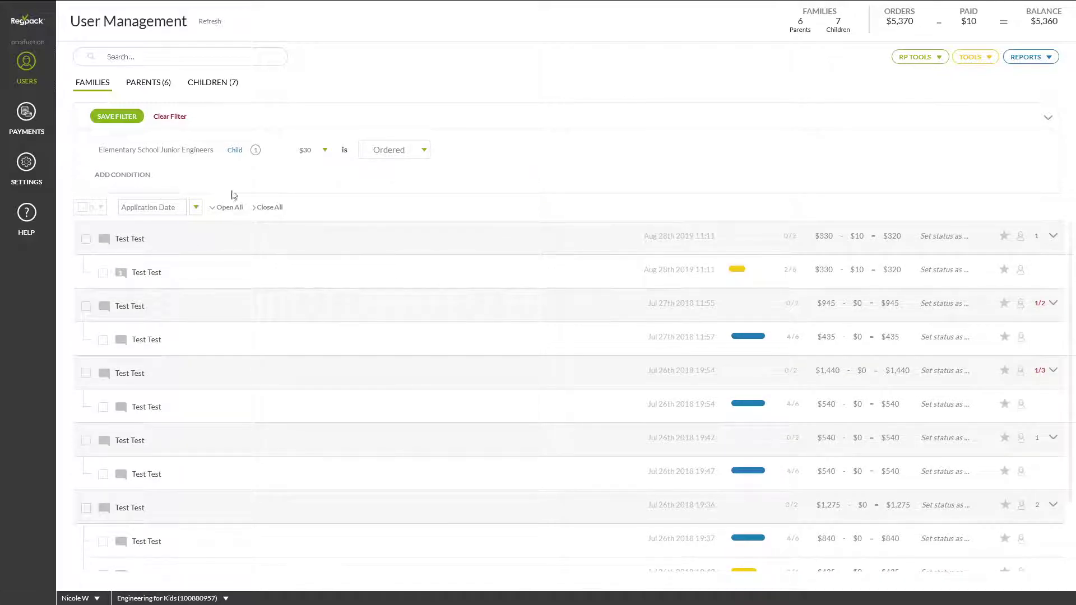
# - Select all matching children, view the report choices without running one, then clear the filter
pyautogui.click(209, 90)
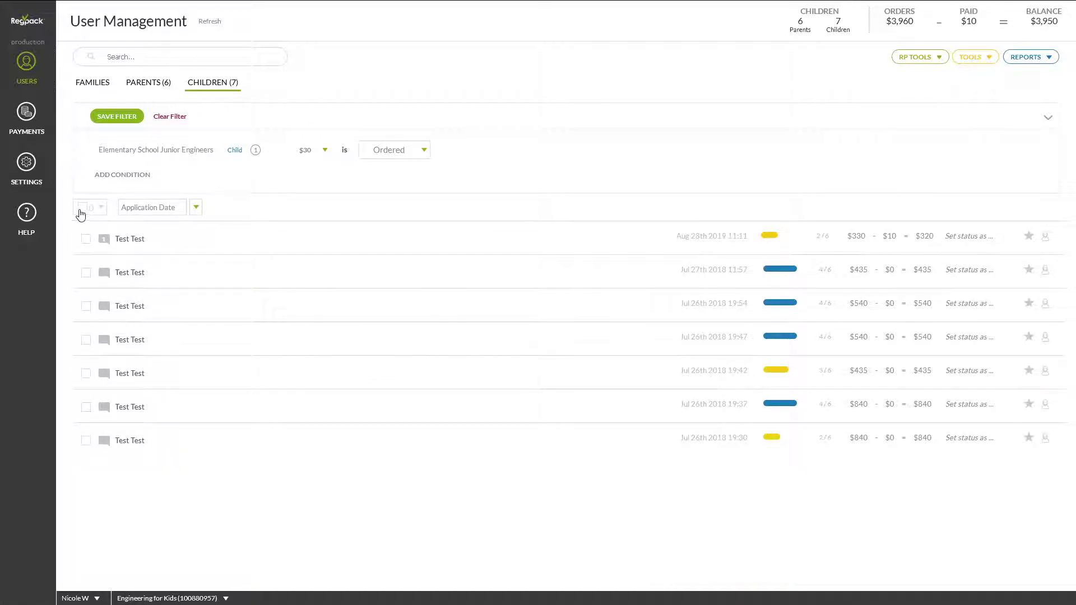
pyautogui.click(82, 208)
pyautogui.click(1025, 83)
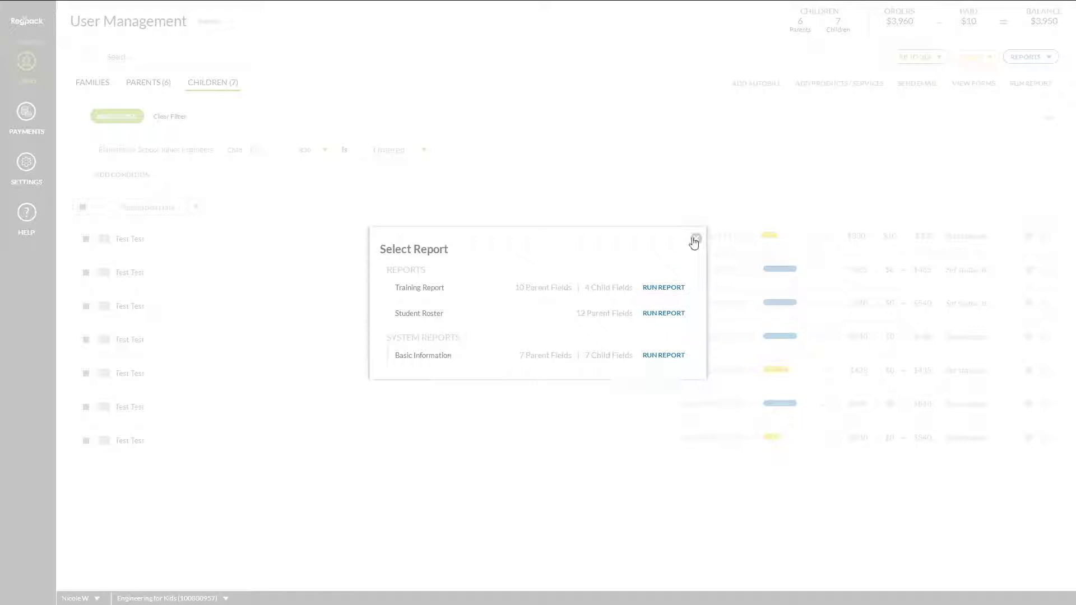
pyautogui.click(695, 238)
pyautogui.click(170, 116)
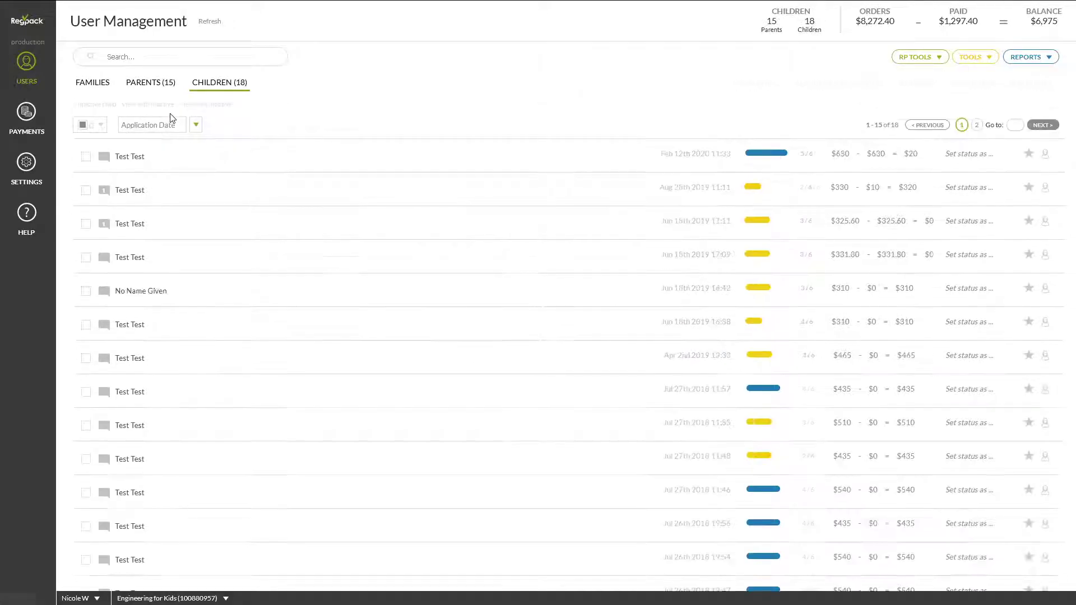
# - Filter the children to those marked Paid for Elementary School Junior Engineers
pyautogui.click(196, 58)
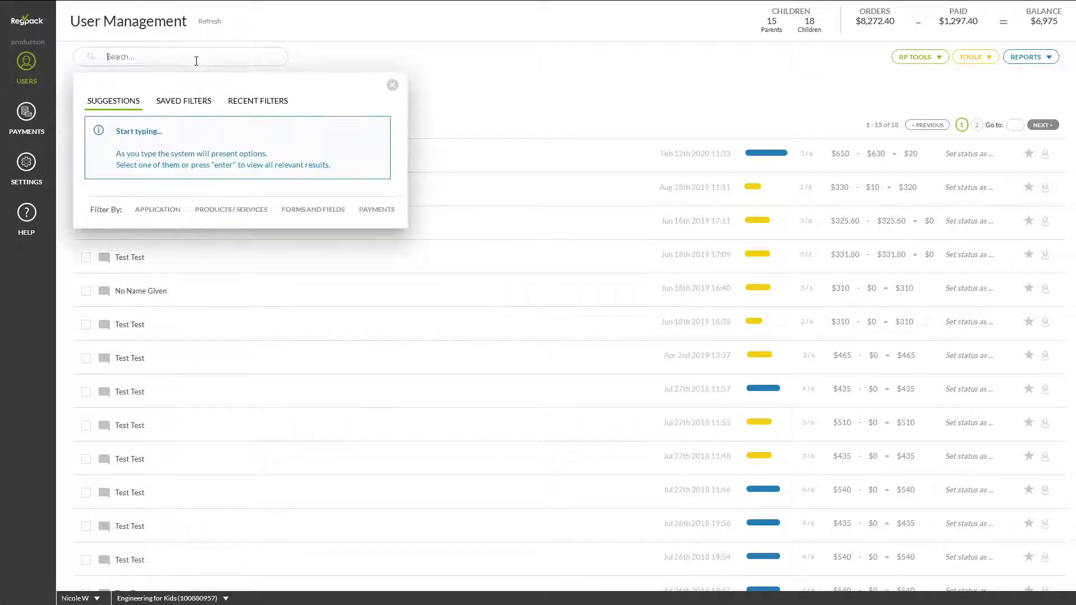
pyautogui.click(213, 210)
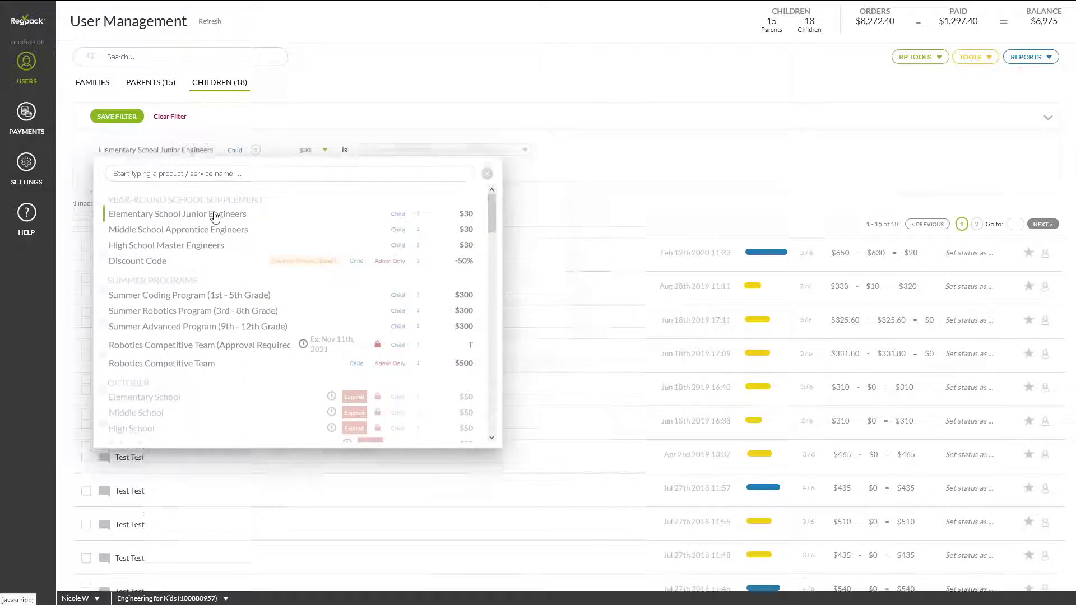
pyautogui.click(214, 215)
pyautogui.click(381, 223)
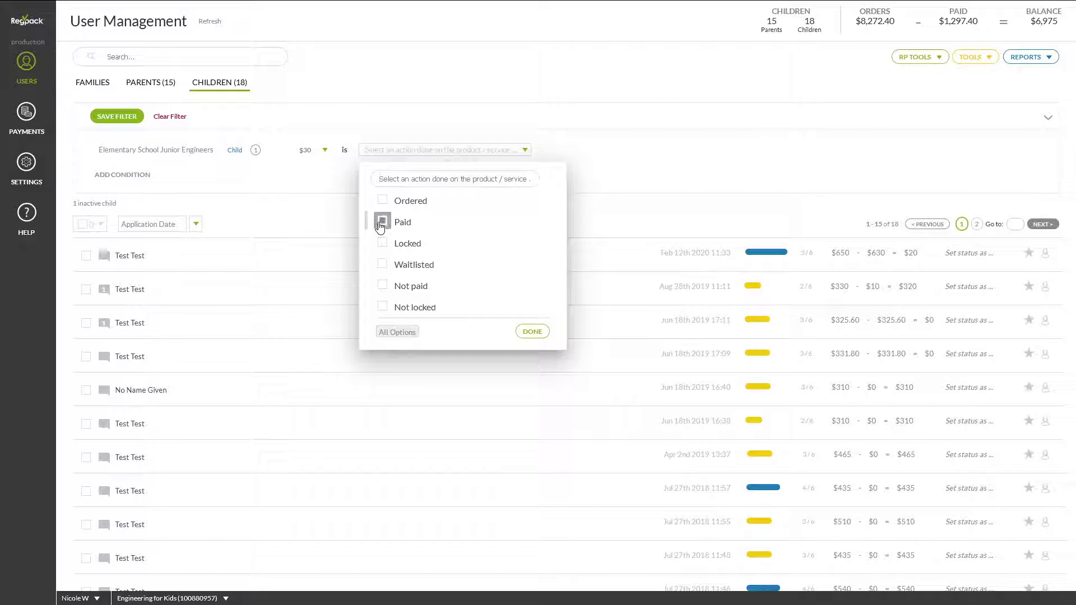
pyautogui.click(532, 332)
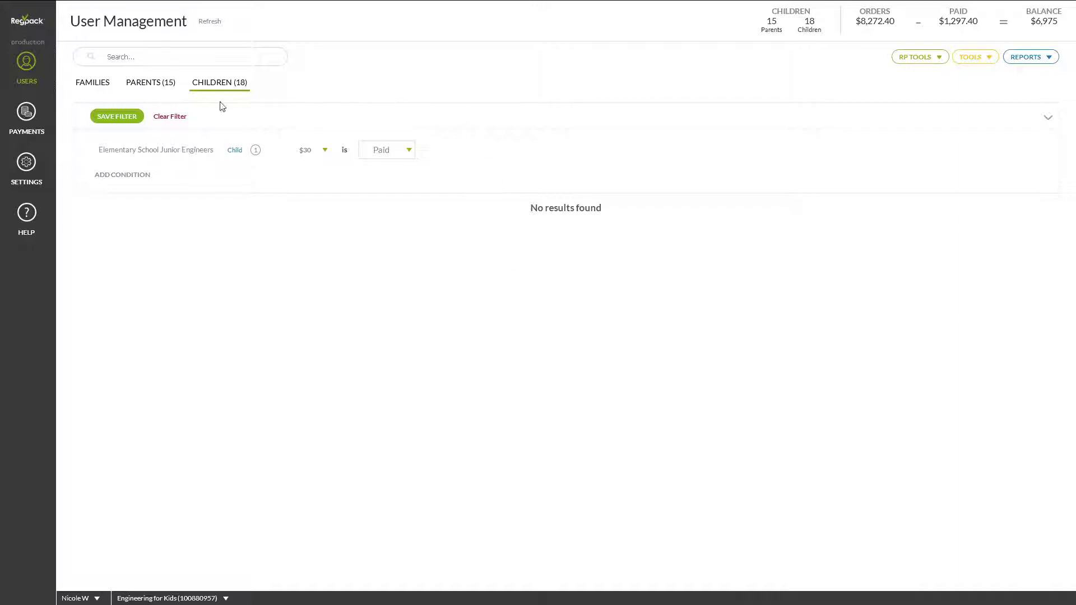
# - Replace the Paid filter with payment status 'Needs to close balance', then clear it
pyautogui.click(171, 117)
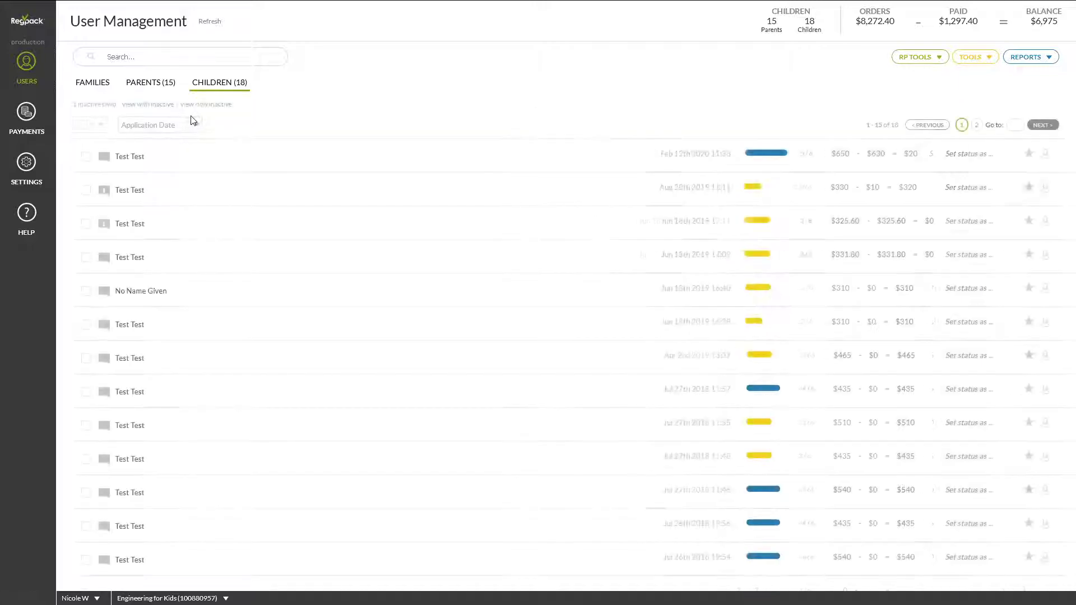
pyautogui.click(266, 56)
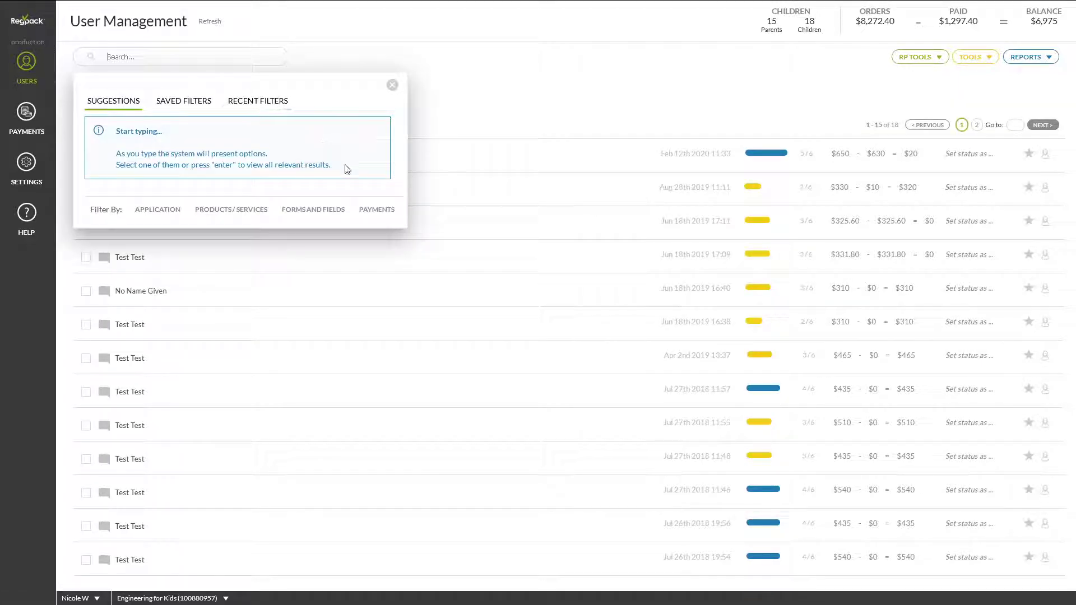
pyautogui.click(373, 212)
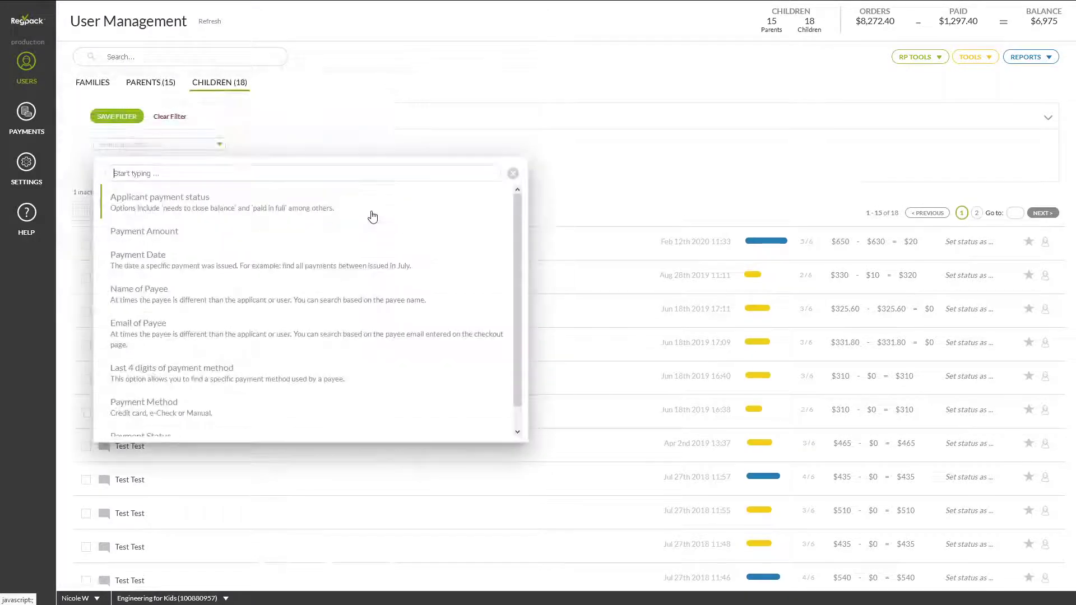
pyautogui.click(201, 203)
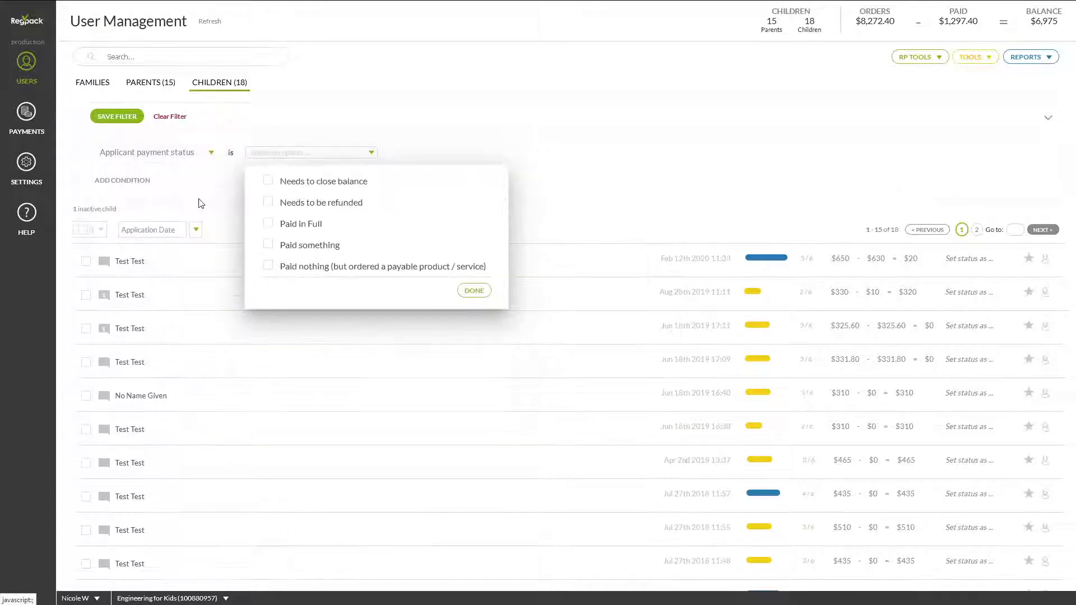
pyautogui.click(267, 181)
pyautogui.click(474, 291)
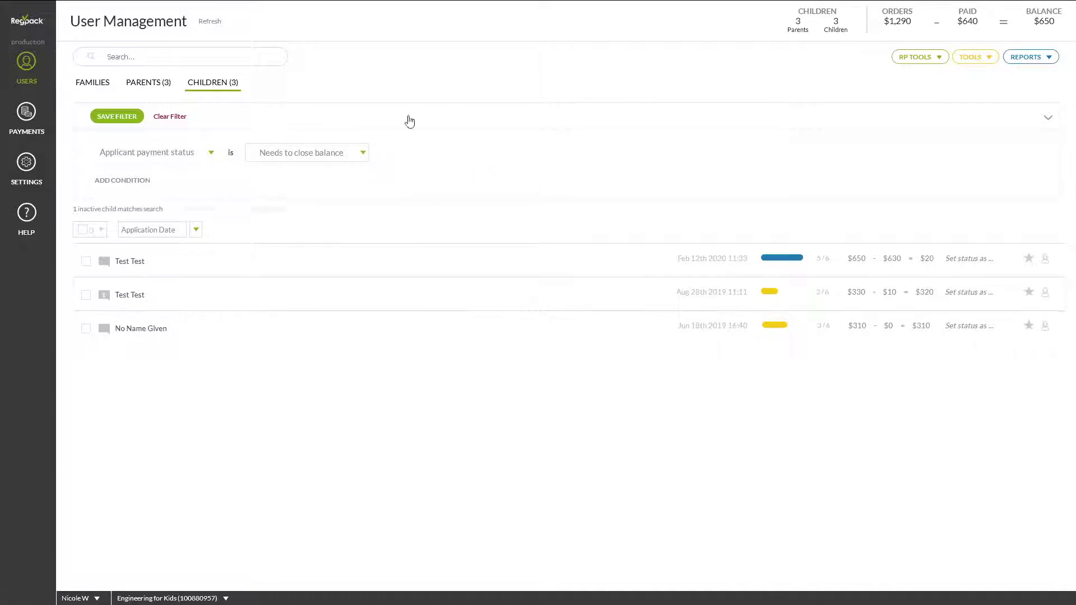
pyautogui.click(172, 117)
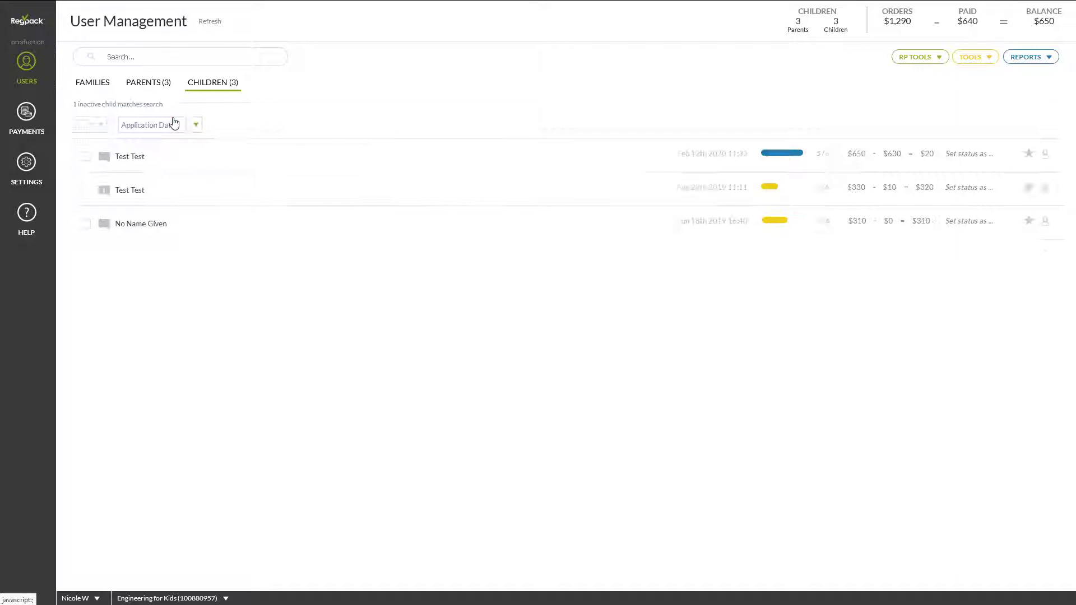
# - Run the product sales report for all products, then go to the Payments list
pyautogui.click(28, 166)
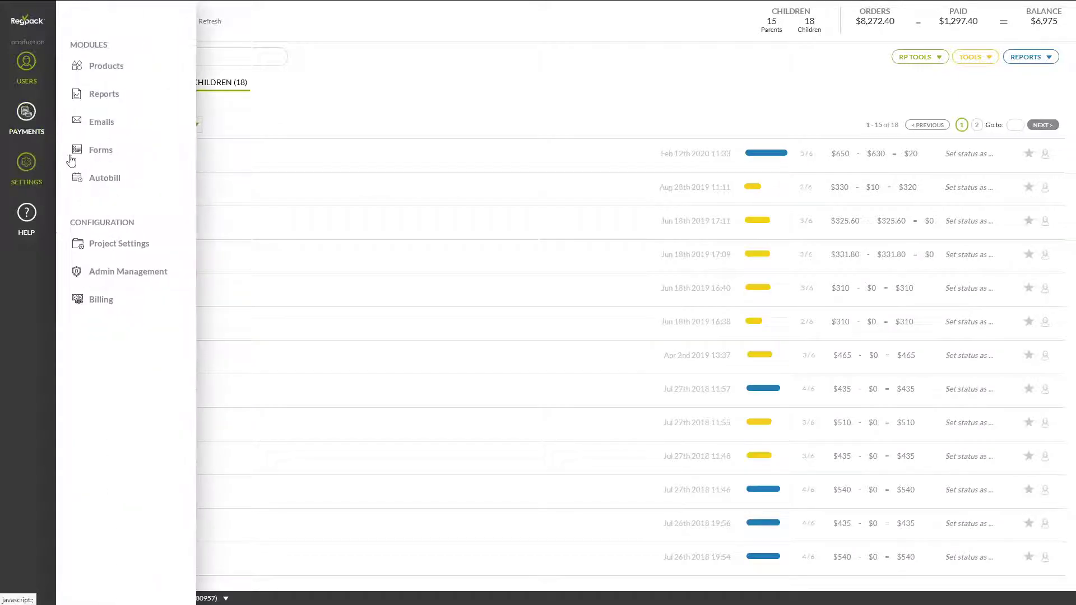
pyautogui.click(107, 69)
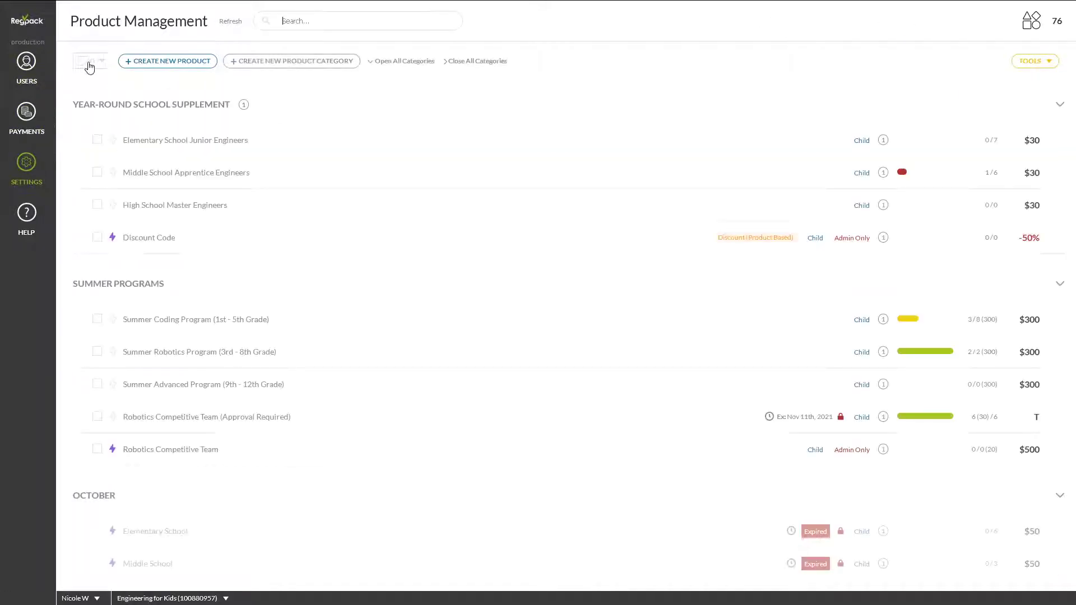
pyautogui.click(83, 61)
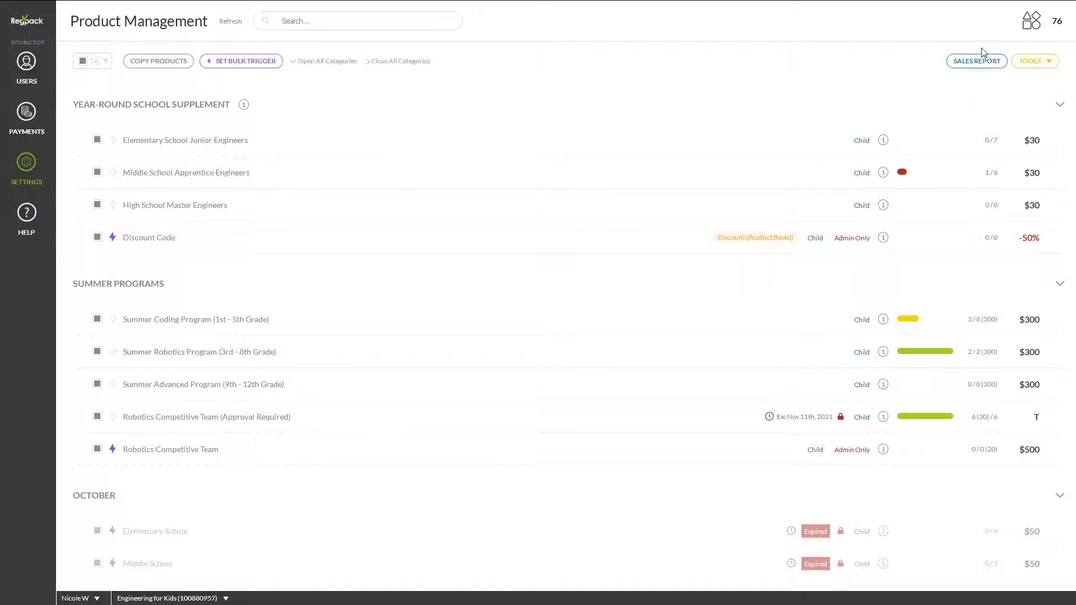
pyautogui.click(984, 62)
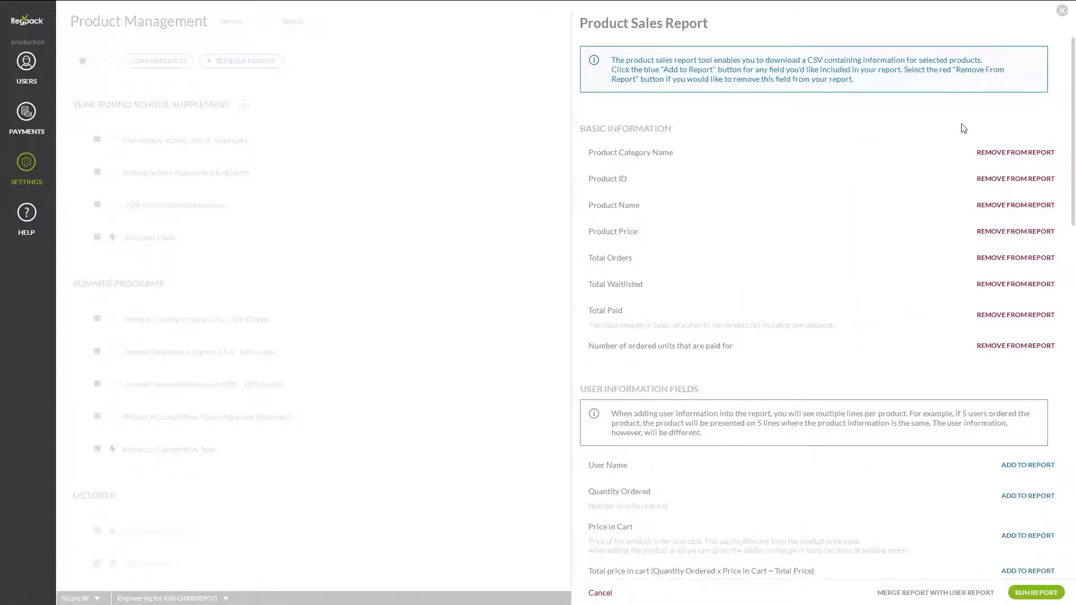
pyautogui.click(1030, 591)
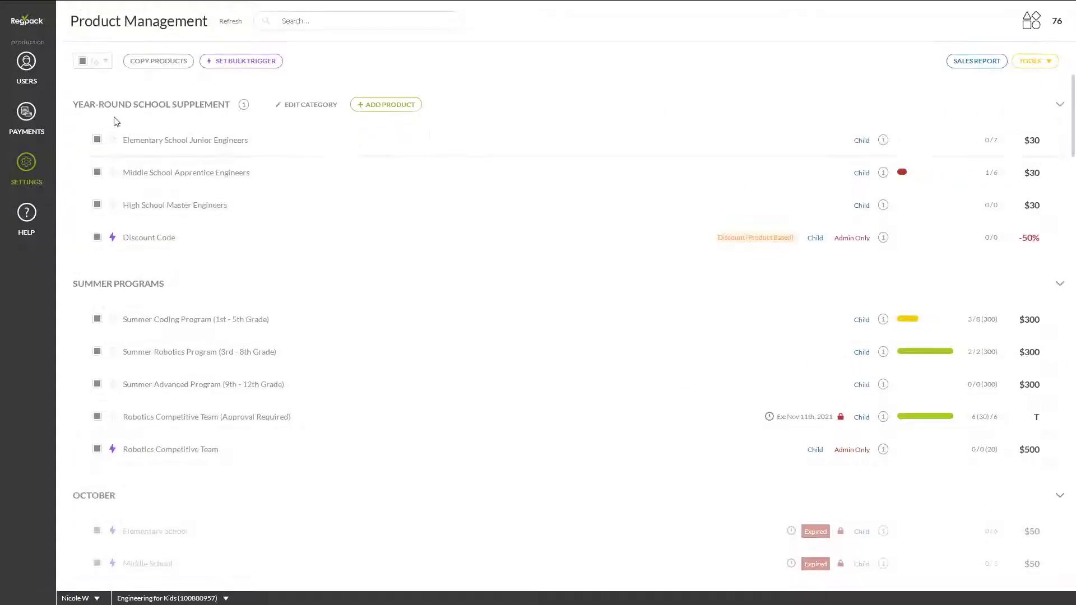
pyautogui.click(26, 125)
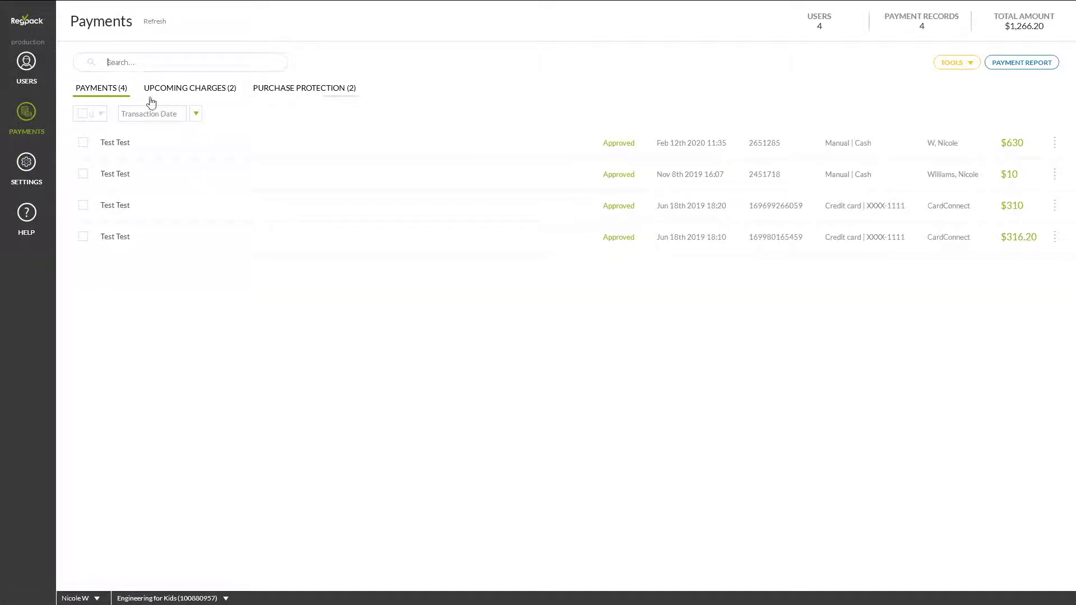
# - Select all four payments and review the payment report options
pyautogui.click(83, 113)
pyautogui.click(1028, 63)
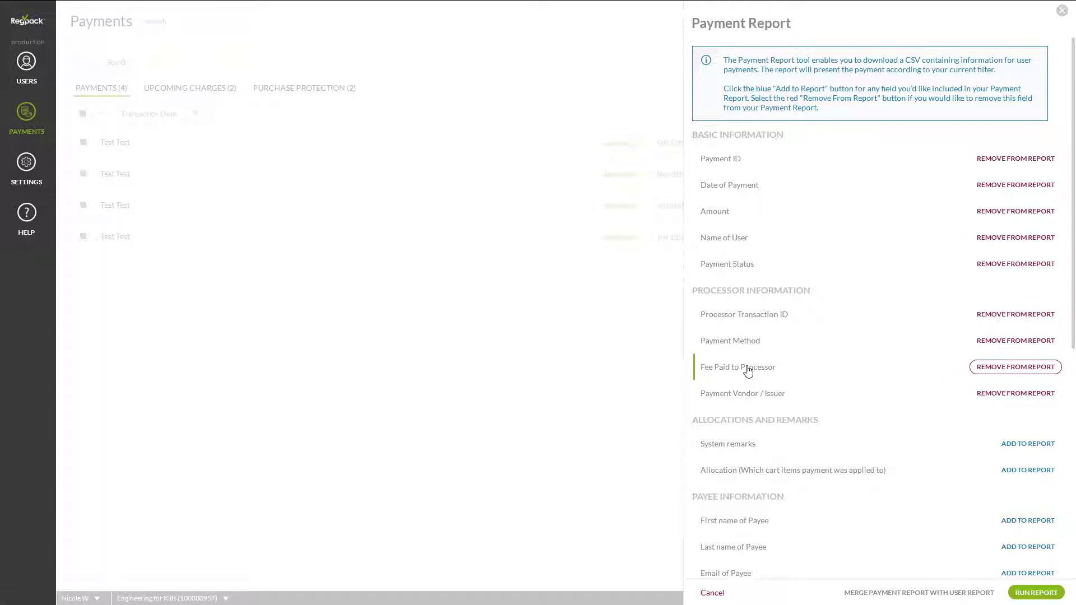
pyautogui.click(380, 339)
# - Check who is enrolled in the Pay in Full autobill plan in Autobill Management
pyautogui.click(28, 166)
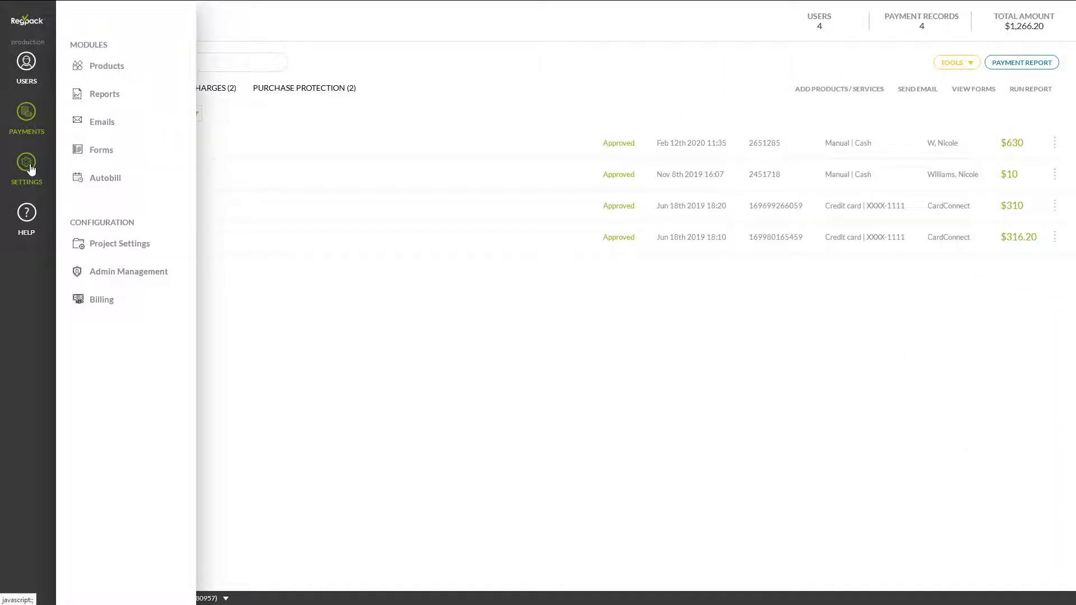
pyautogui.click(107, 179)
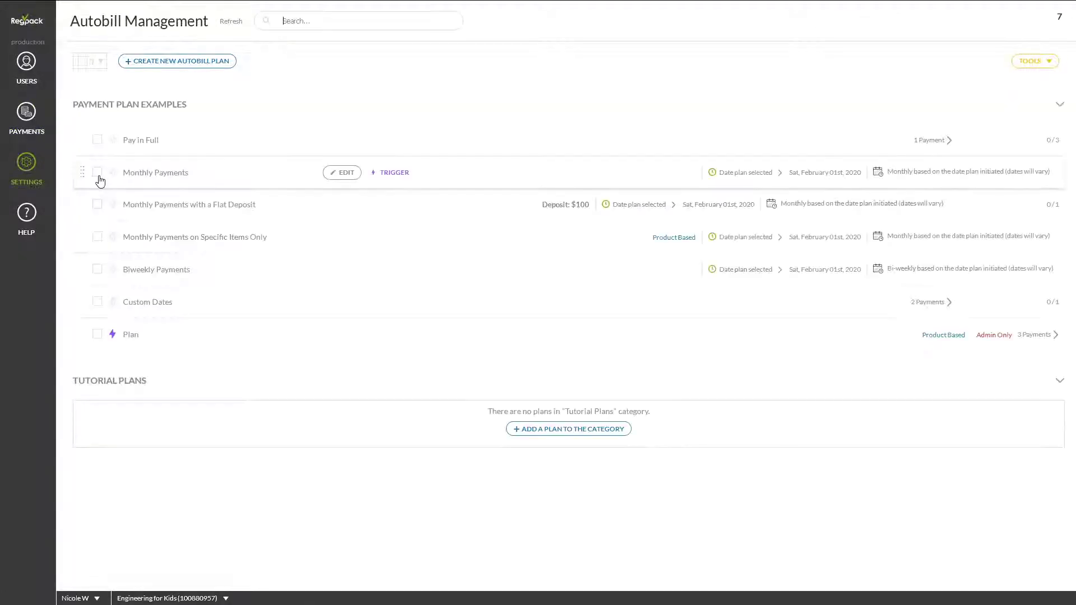
pyautogui.click(355, 147)
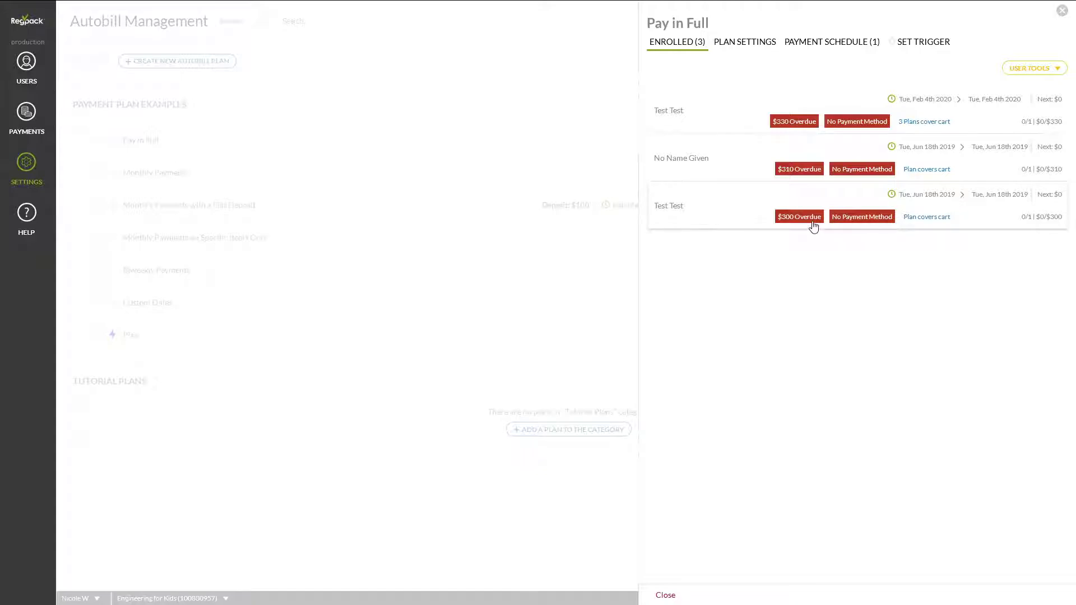
pyautogui.click(483, 96)
pyautogui.click(37, 112)
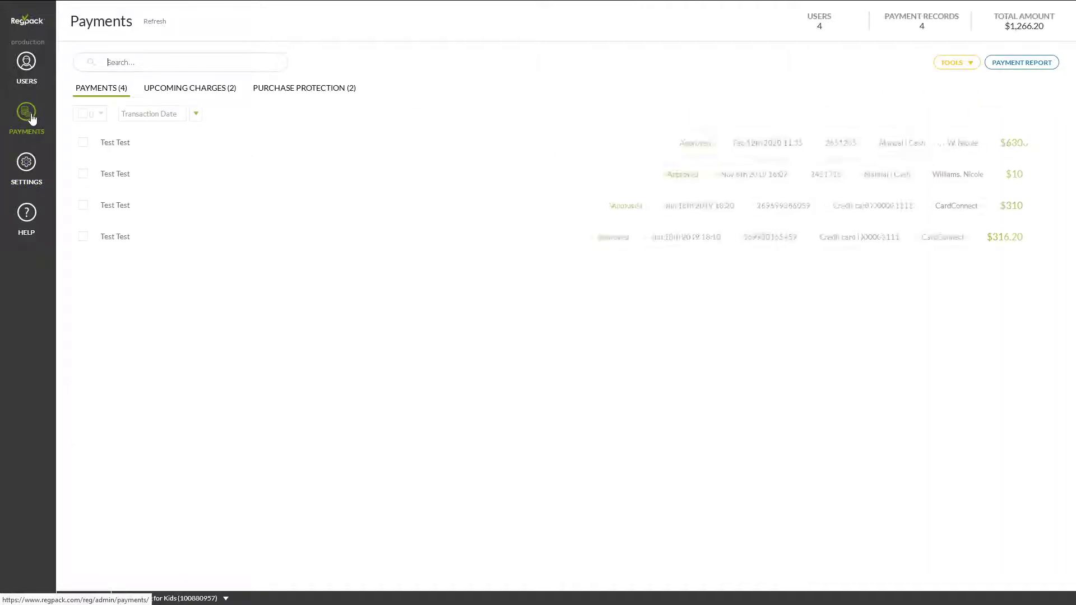
pyautogui.click(211, 60)
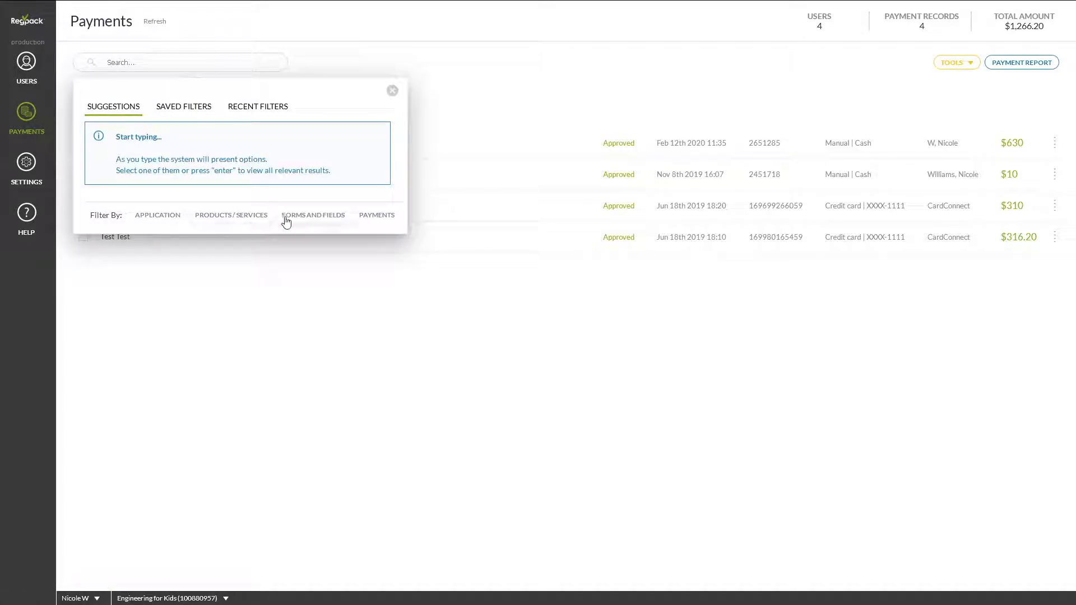
pyautogui.click(377, 216)
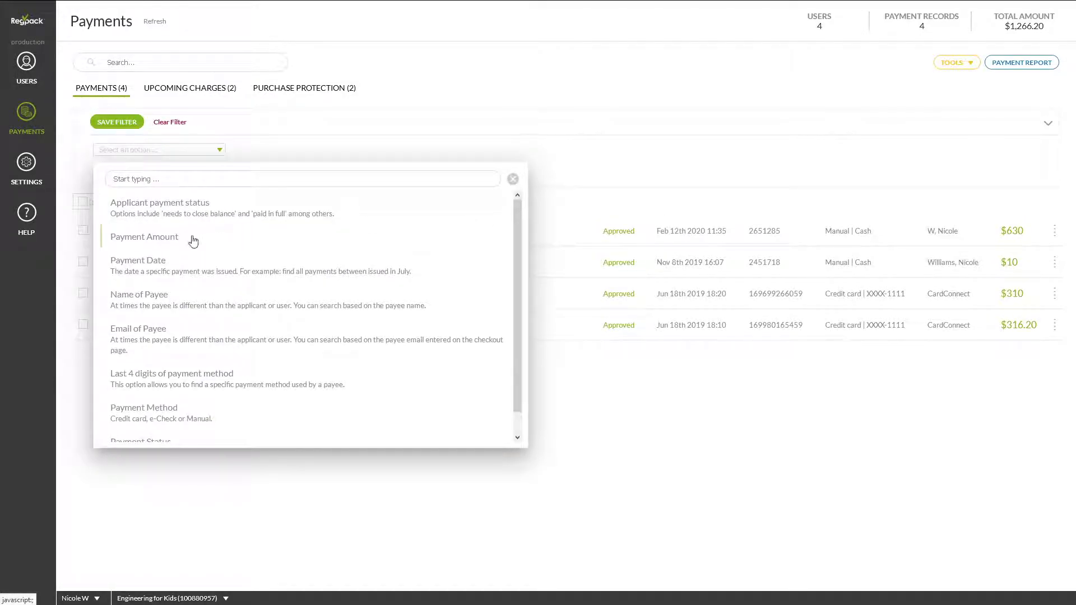
pyautogui.click(151, 264)
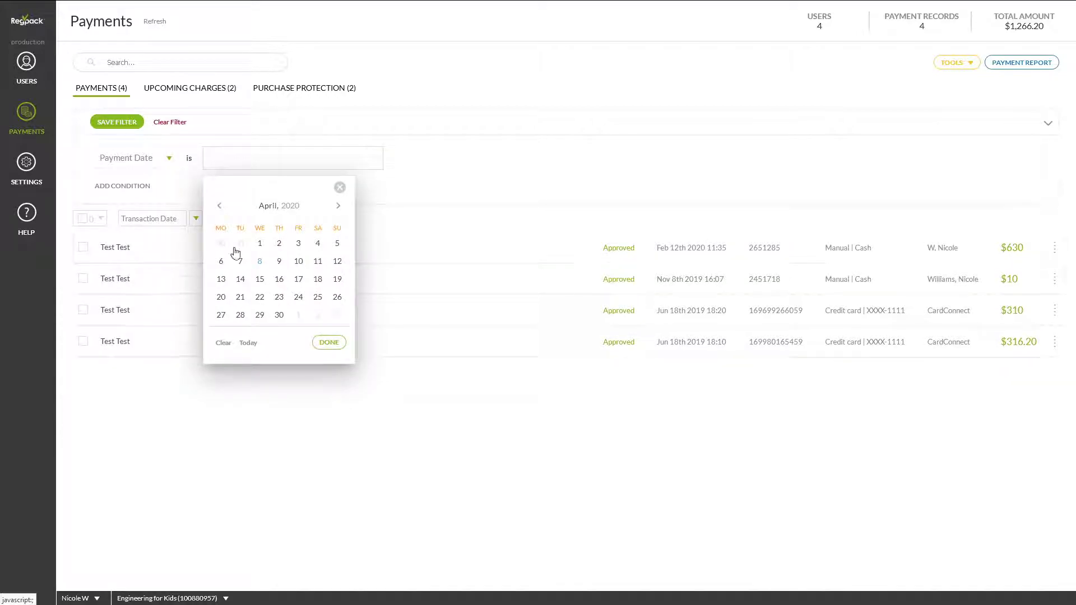
pyautogui.click(278, 315)
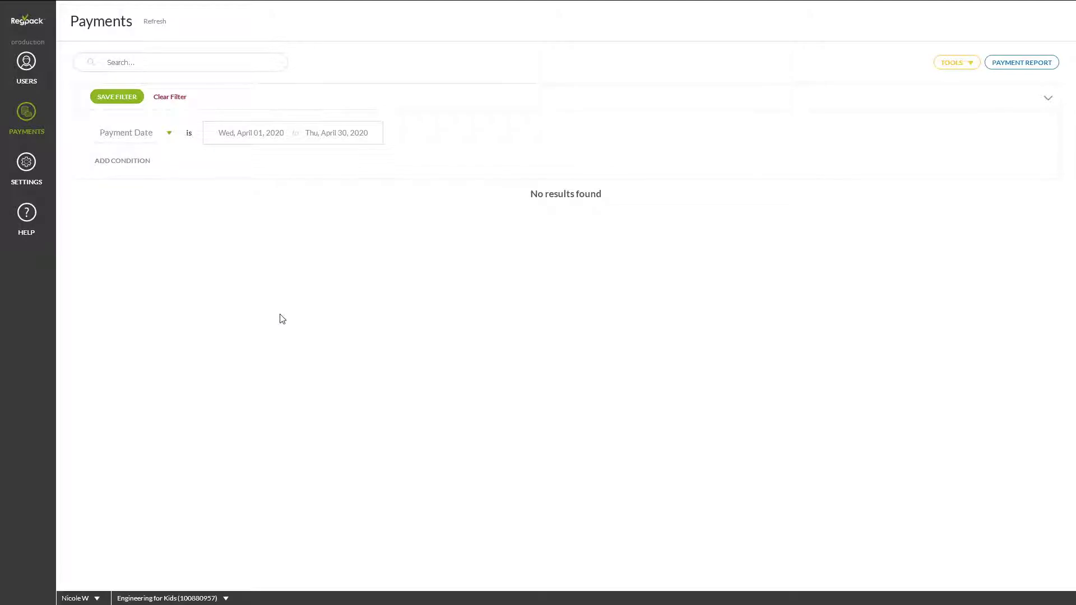
pyautogui.click(168, 100)
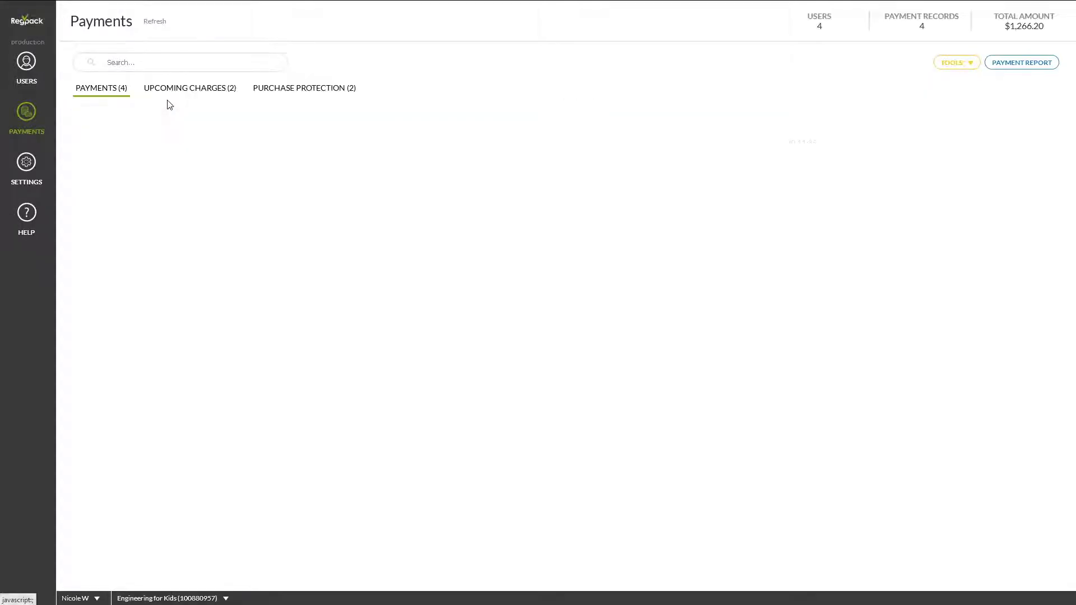
# - Open the child owing $320 from User Management, view their emails, then close the record
pyautogui.click(29, 63)
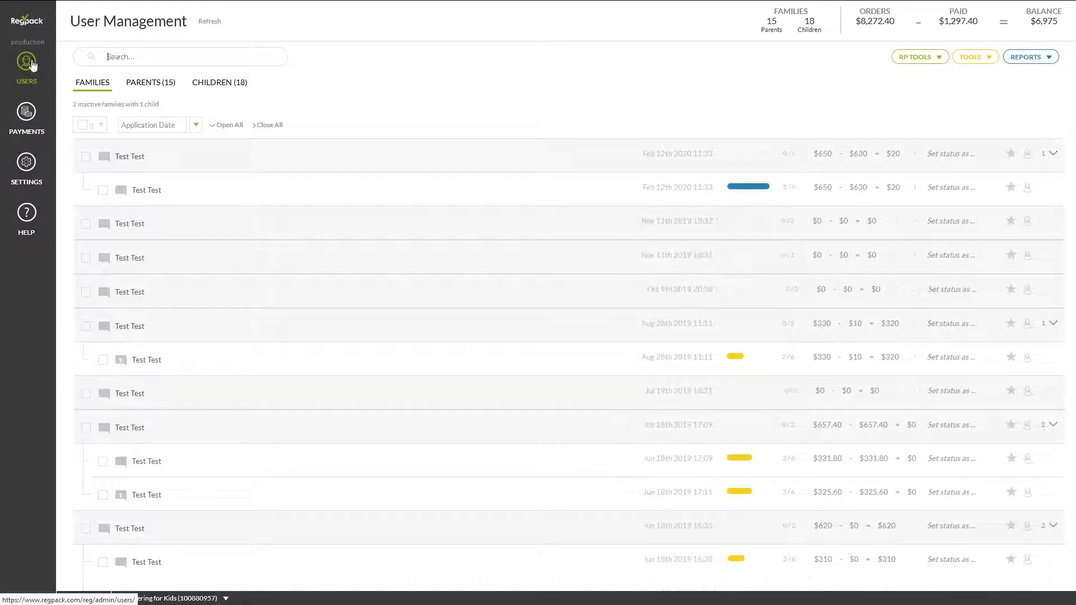
pyautogui.click(210, 365)
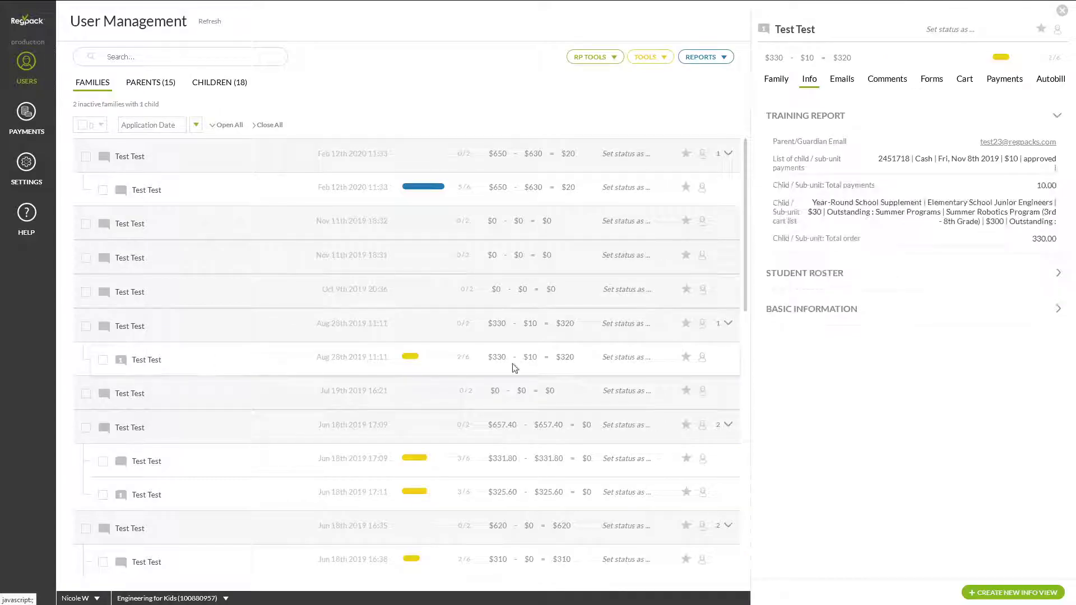
pyautogui.click(842, 79)
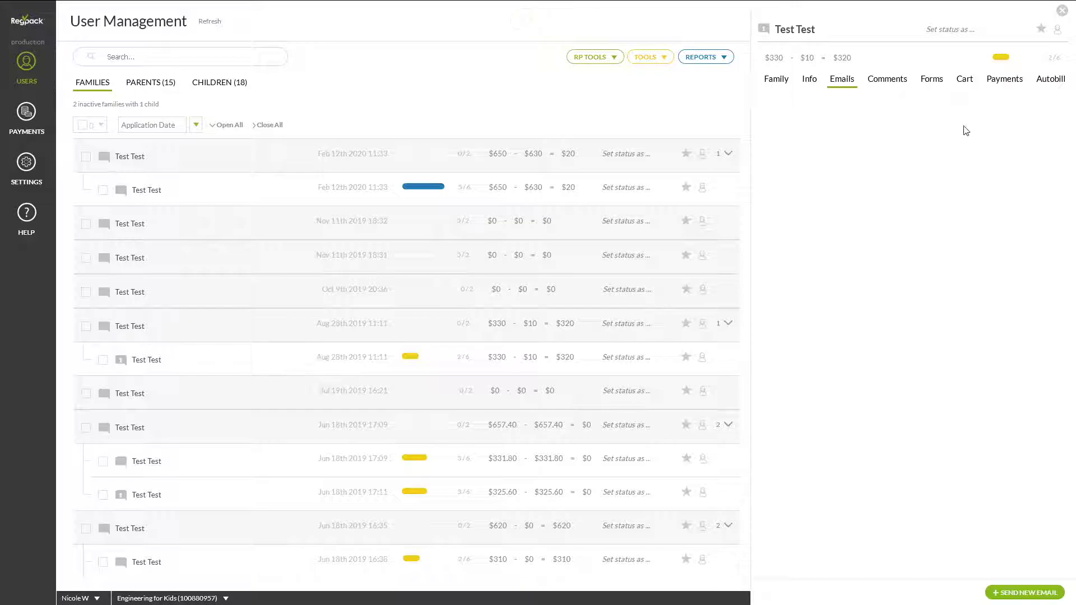
pyautogui.click(1062, 12)
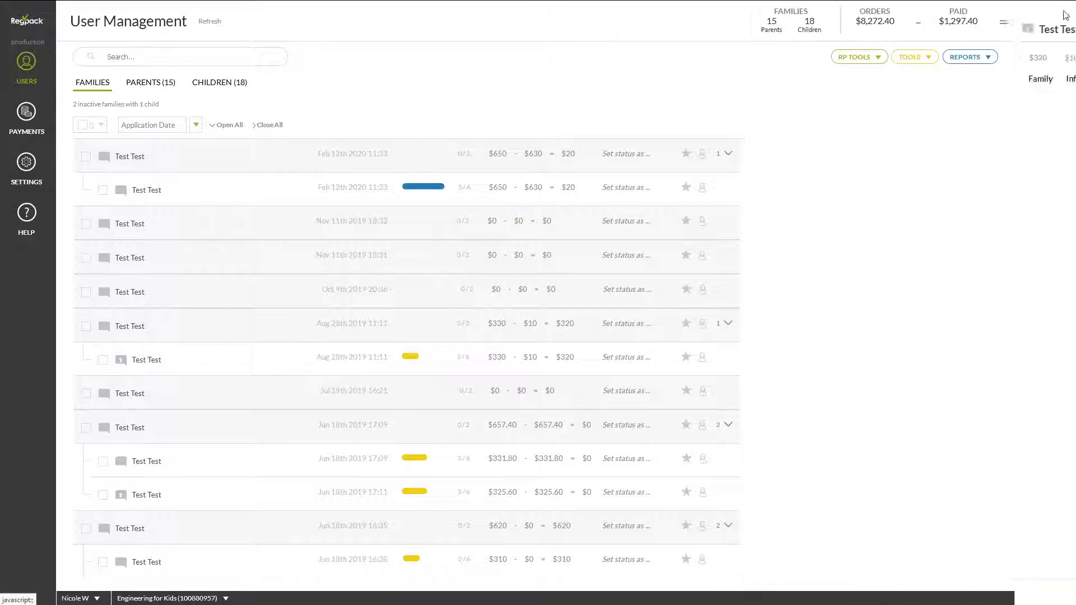